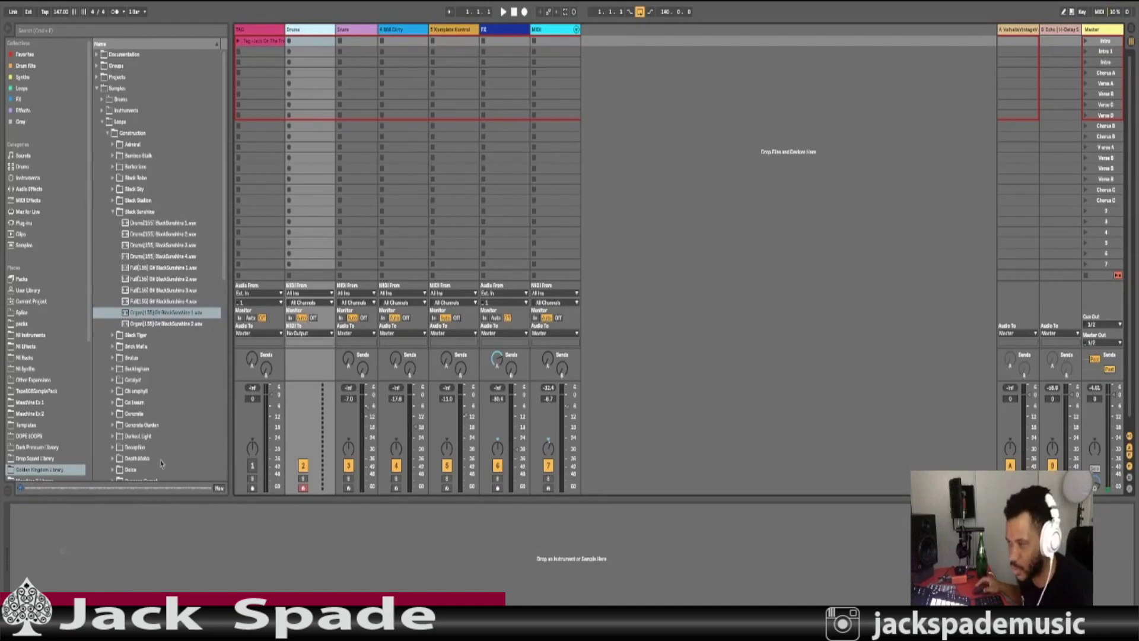
Step: Load an empty Drum Rack onto the Drums track
{"action": "left_click", "coordinate": [33, 290]}
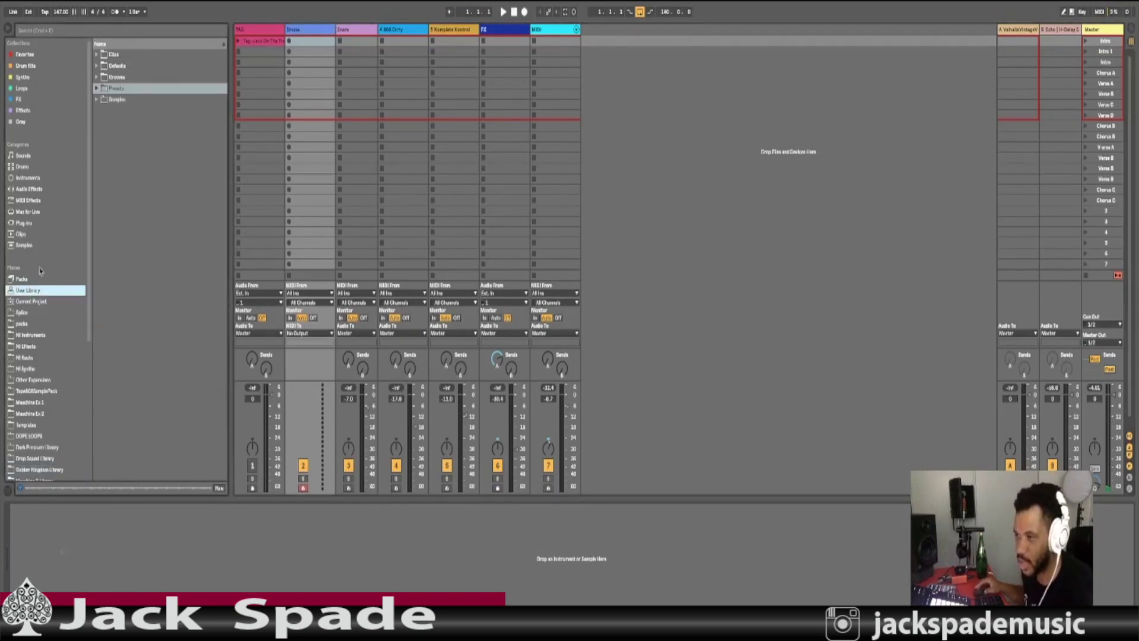
{"action": "left_click", "coordinate": [26, 168]}
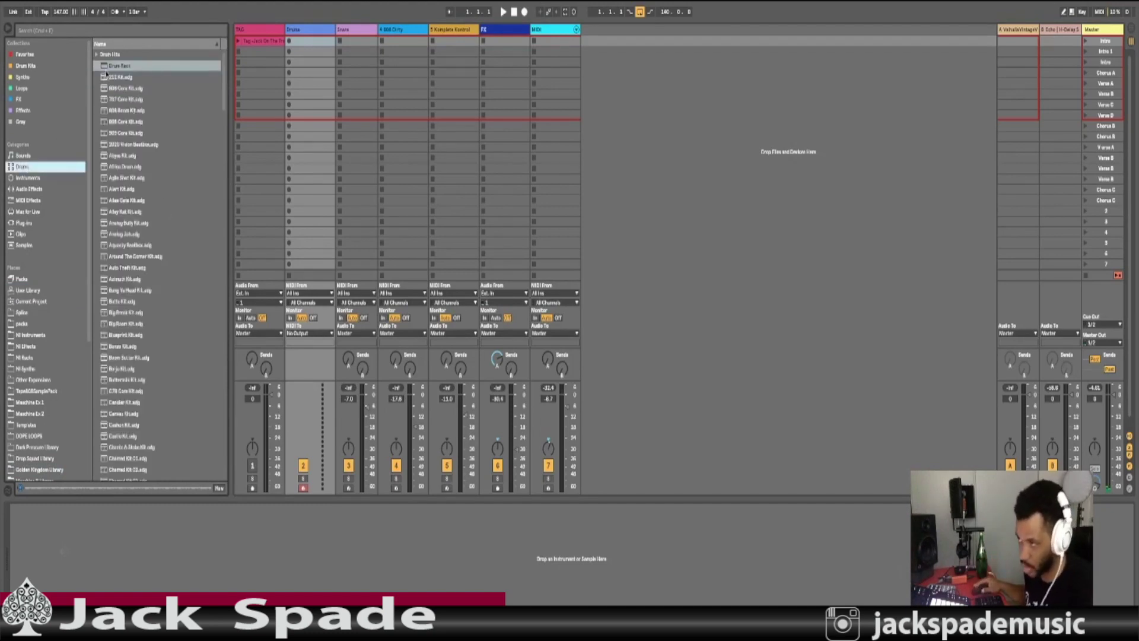
{"action": "double_click", "coordinate": [113, 66]}
{"action": "scroll", "coordinate": [180, 432], "scroll_direction": "down", "scroll_amount": 3}
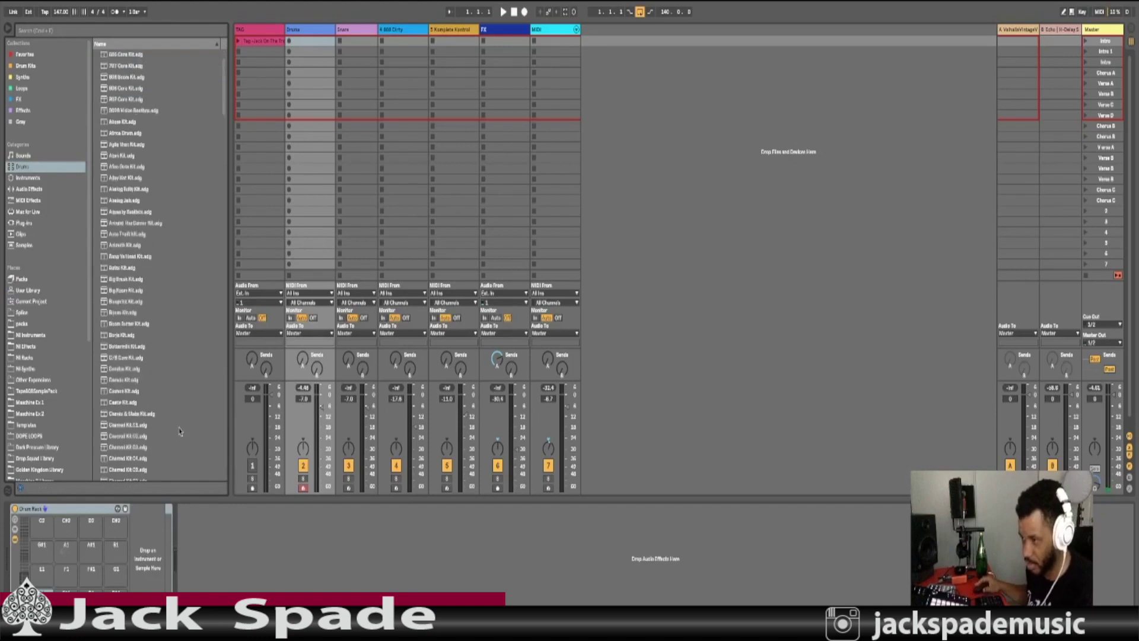
{"action": "scroll", "coordinate": [179, 432], "scroll_direction": "down", "scroll_amount": 10}
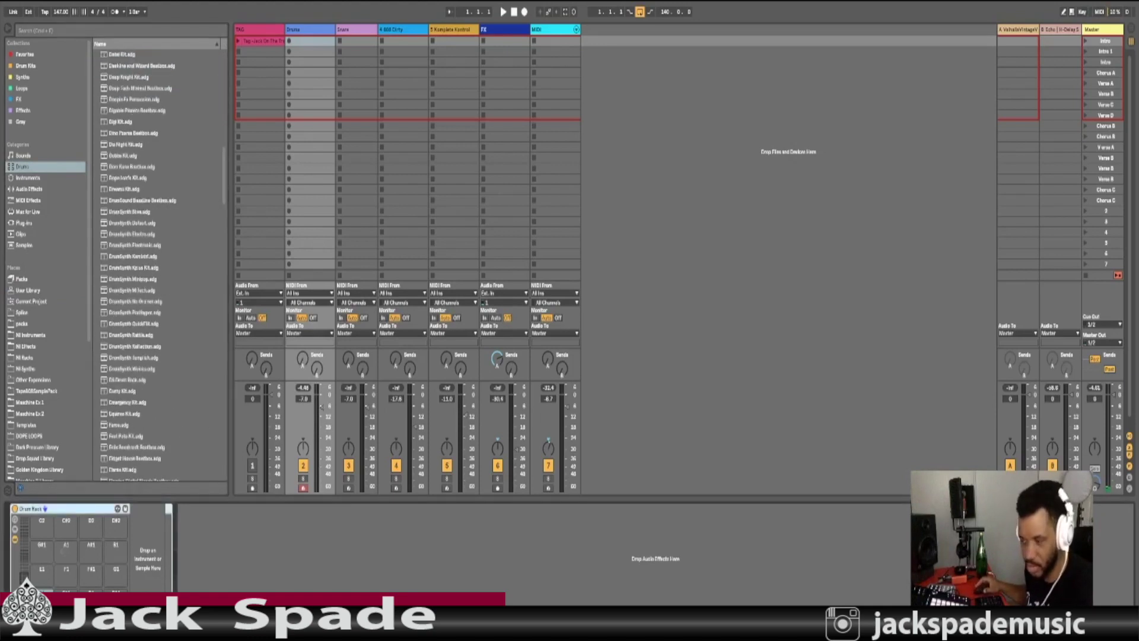
Step: Open the Drums folder under Samples in the Golden Kingdom Library and collapse the Loops folder
{"action": "left_click", "coordinate": [49, 470]}
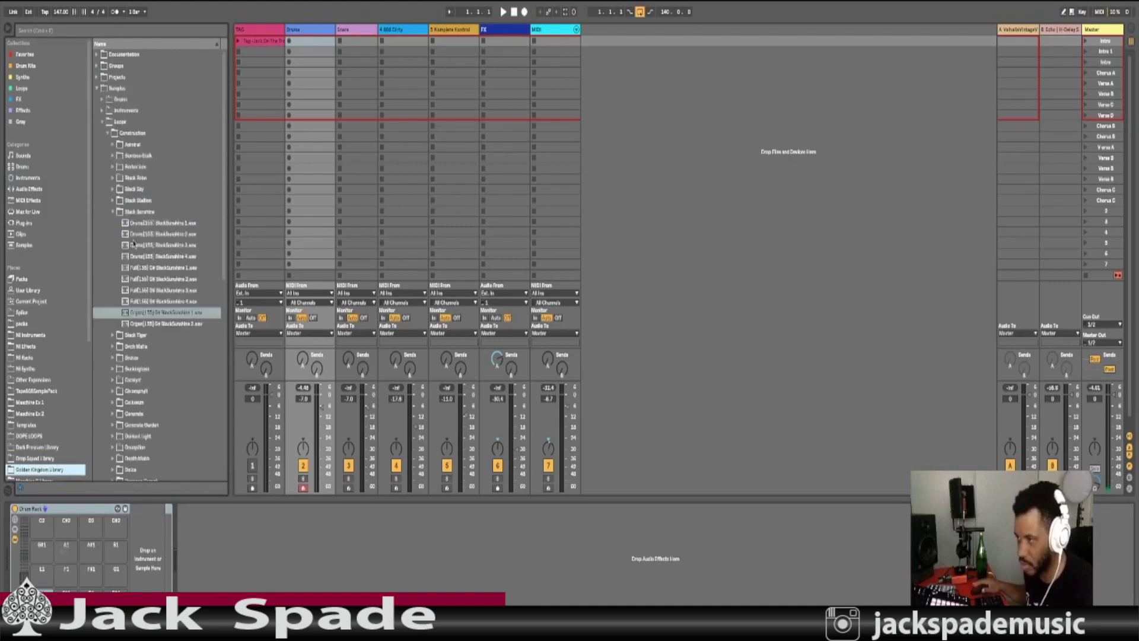
{"action": "left_click", "coordinate": [108, 133]}
{"action": "left_click", "coordinate": [102, 122]}
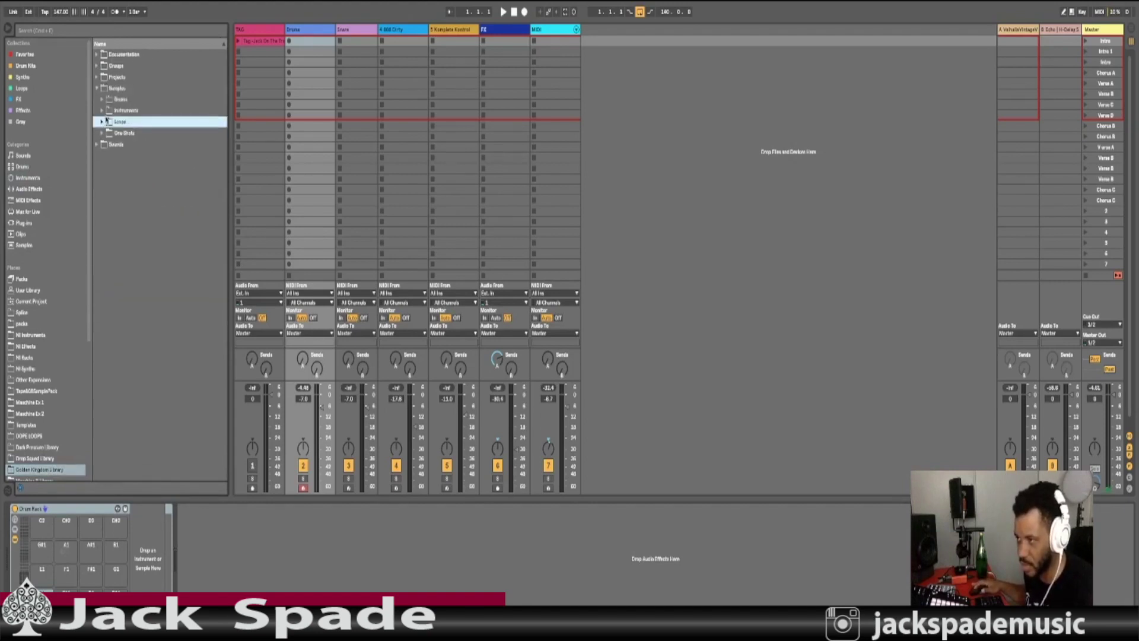
{"action": "left_click", "coordinate": [102, 99]}
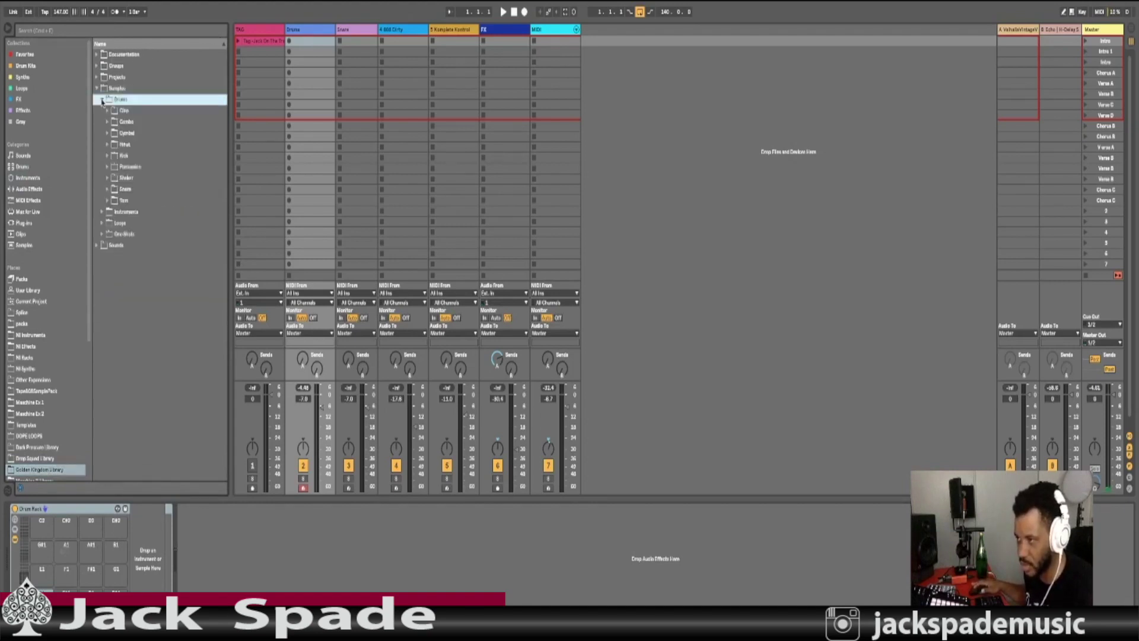
Step: Audition samples in the Kick folder and load Kick BlackRobe 1.wav into the Drum Rack
{"action": "left_click", "coordinate": [108, 155]}
{"action": "key", "text": "Down"}
{"action": "key", "text": "Down"}
{"action": "key", "text": "Down"}
{"action": "key", "text": "Down"}
{"action": "key", "text": "Down"}
{"action": "key", "text": "Down"}
{"action": "key", "text": "Down"}
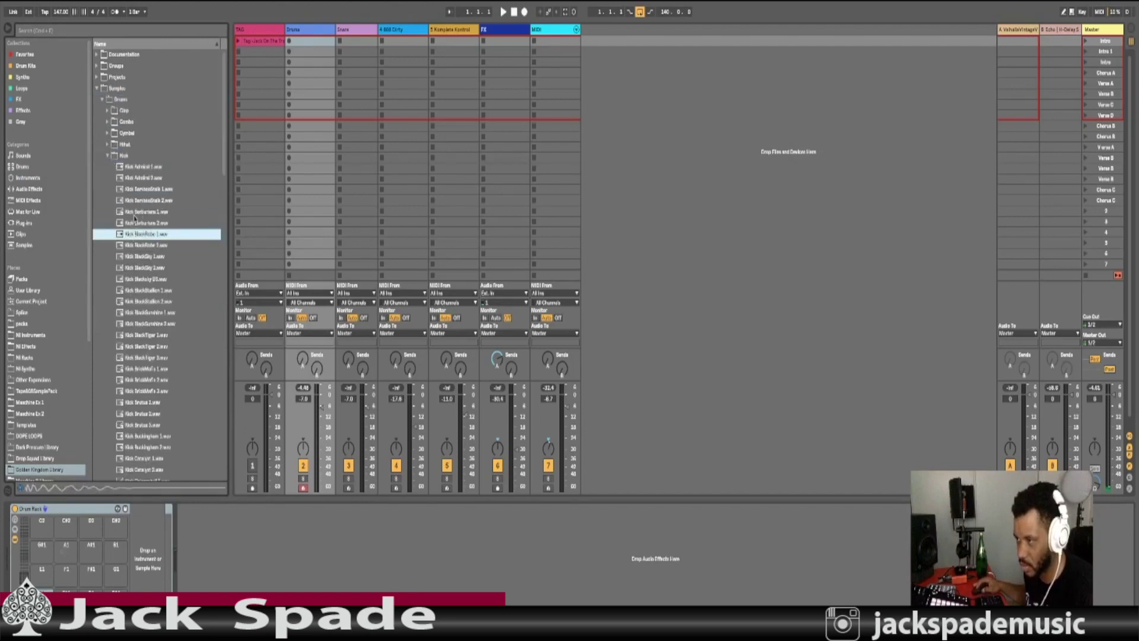
{"action": "key", "text": "Up"}
{"action": "key", "text": "Up"}
{"action": "key", "text": "Down"}
{"action": "key", "text": "Down"}
{"action": "key", "text": "Return"}
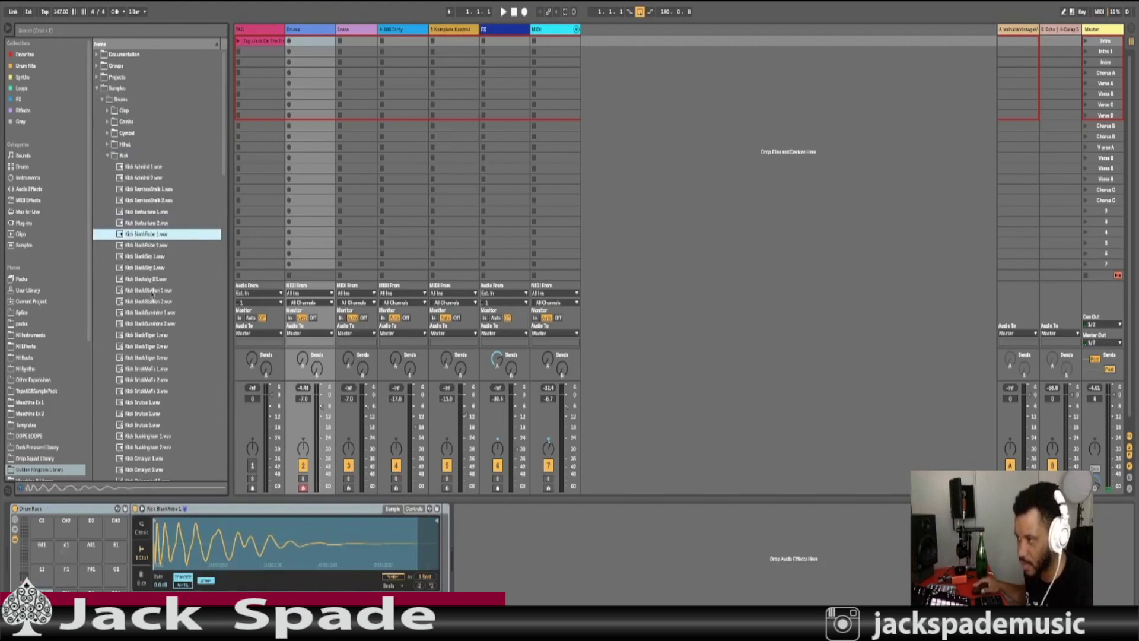
Step: Audition closed hi-hats in the HiHat folder and load ClosedHH BlackSky 1.wav onto a Drum Rack pad
{"action": "left_click", "coordinate": [108, 156]}
{"action": "left_click", "coordinate": [108, 144]}
{"action": "key", "text": "Down"}
{"action": "key", "text": "Down"}
{"action": "key", "text": "Down"}
{"action": "key", "text": "Down"}
{"action": "key", "text": "Down"}
{"action": "key", "text": "Down"}
{"action": "key", "text": "Down"}
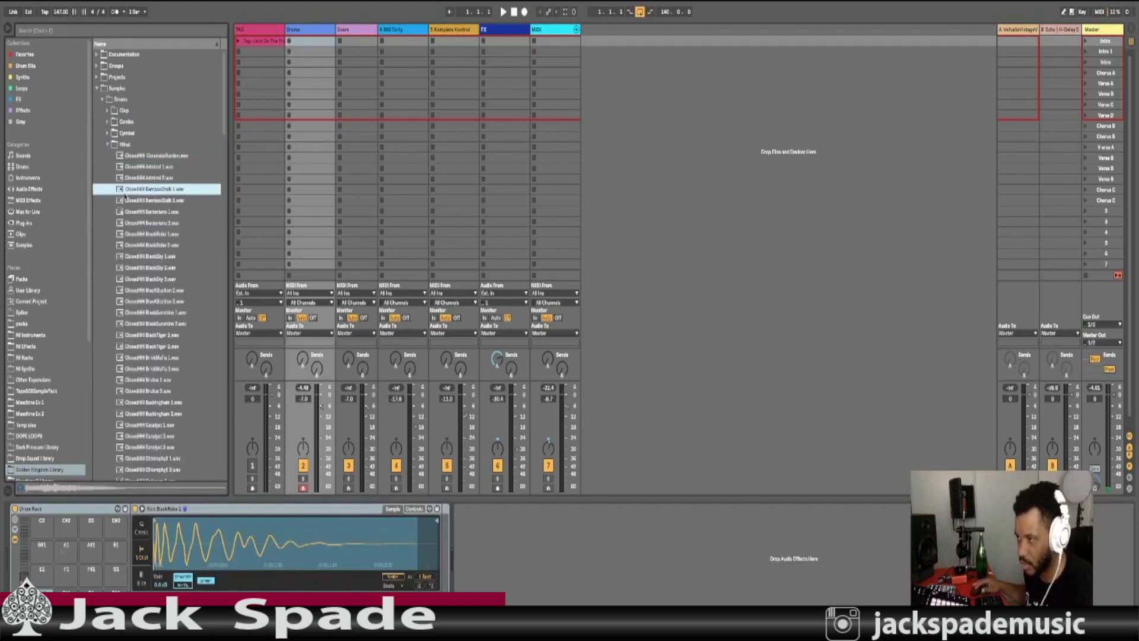
{"action": "left_click", "coordinate": [131, 256]}
{"action": "left_click", "coordinate": [131, 269]}
{"action": "left_click", "coordinate": [132, 290]}
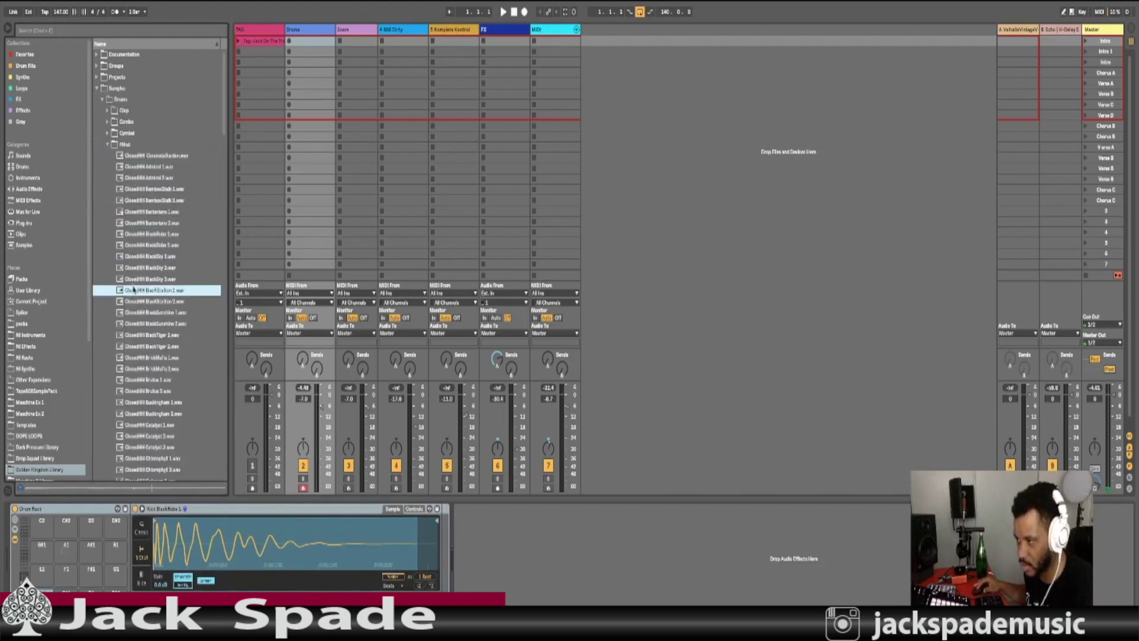
{"action": "left_click", "coordinate": [137, 270]}
{"action": "left_click", "coordinate": [133, 257]}
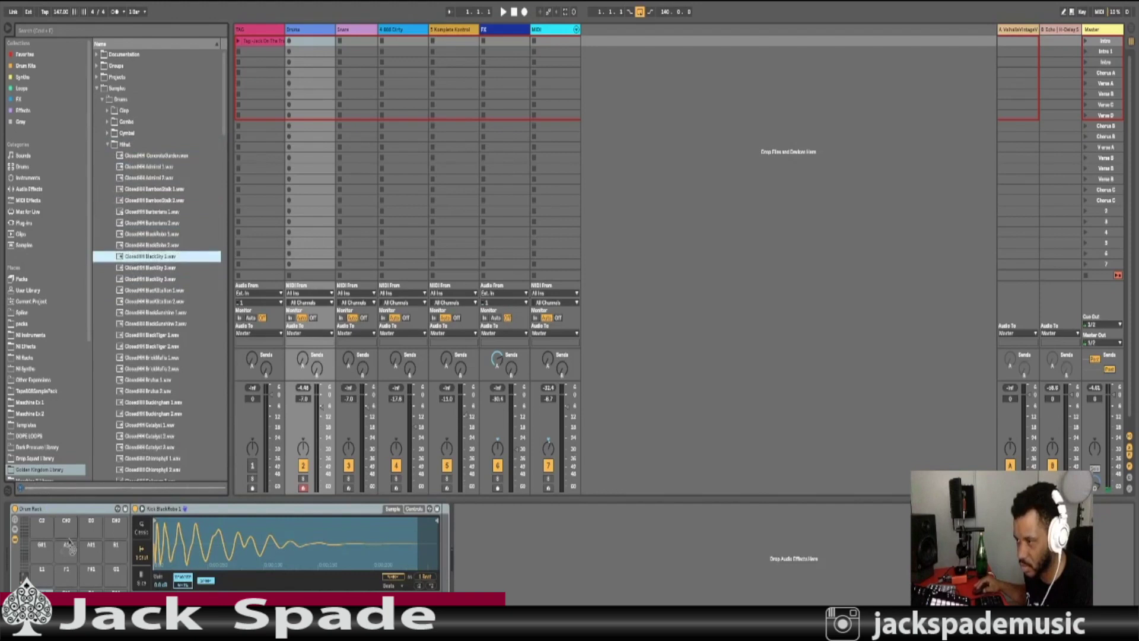
Step: Audition more closed hi-hats and load ClosedHH Brutus 2.wav onto a Drum Rack pad
{"action": "left_click", "coordinate": [145, 358]}
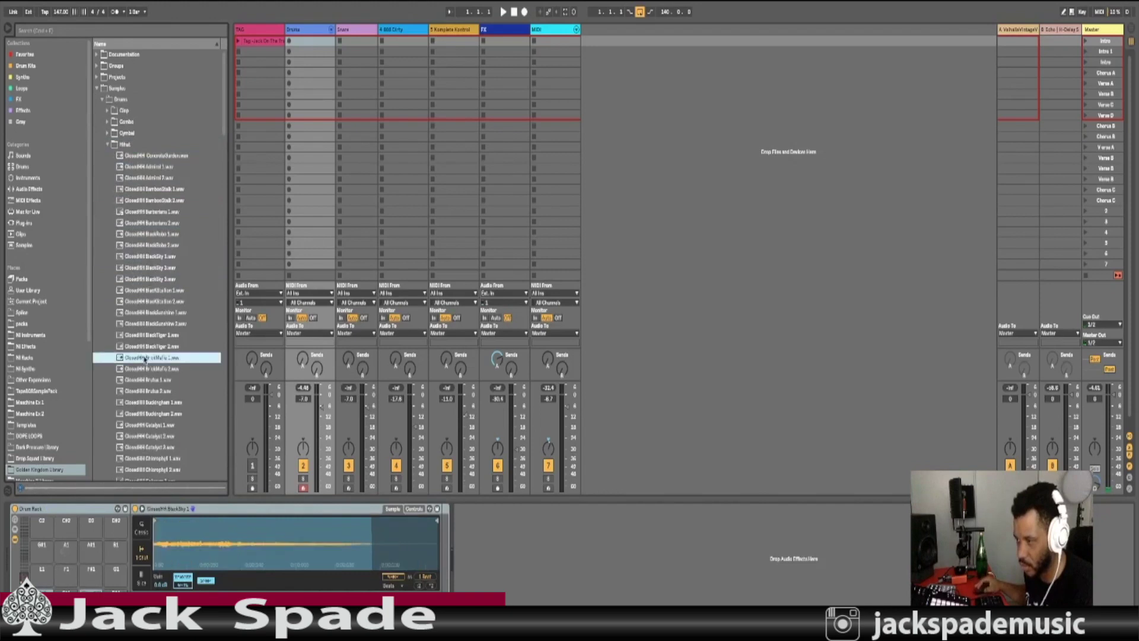
{"action": "left_click", "coordinate": [128, 369]}
{"action": "left_click", "coordinate": [128, 391]}
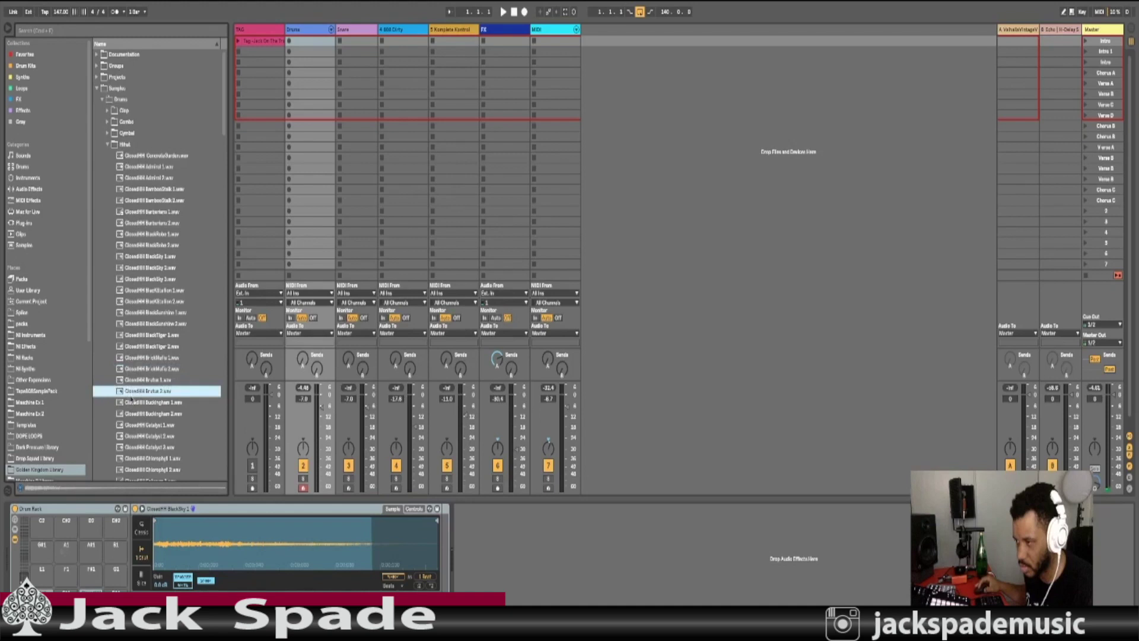
{"action": "left_click_drag", "start_coordinate": [61, 587], "coordinate": [66, 592]}
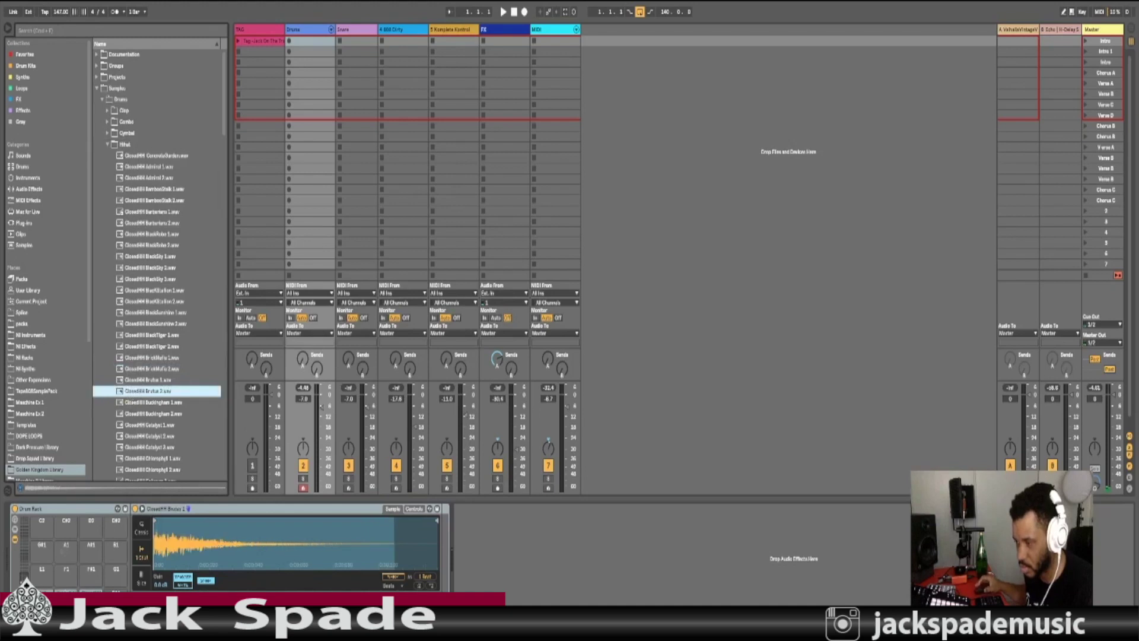
Step: Audition crashes in the Cymbal folder and load Crash Barbarians.wav onto an empty Drum Rack pad
{"action": "left_click", "coordinate": [41, 591]}
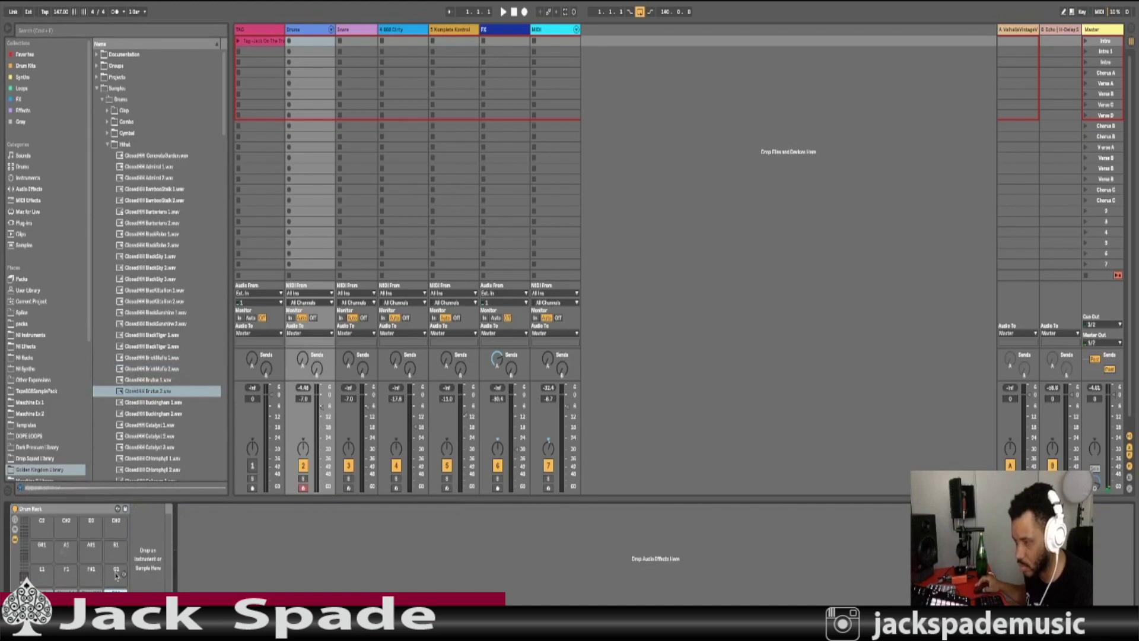
{"action": "left_click", "coordinate": [106, 134]}
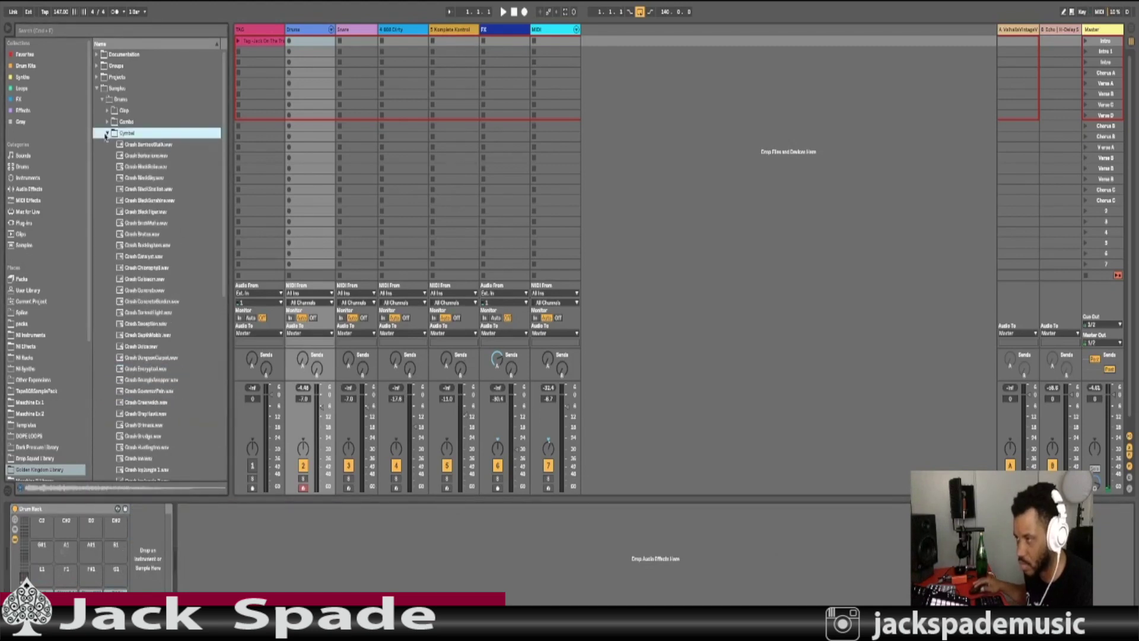
{"action": "left_click", "coordinate": [136, 189]}
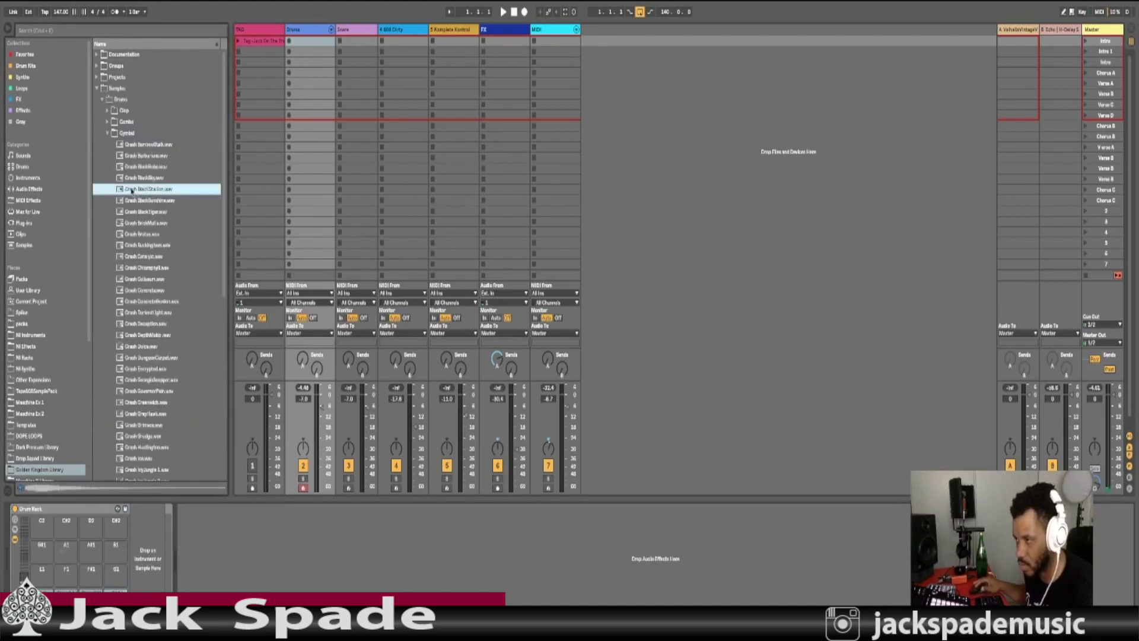
{"action": "left_click", "coordinate": [132, 178]}
{"action": "left_click", "coordinate": [131, 156]}
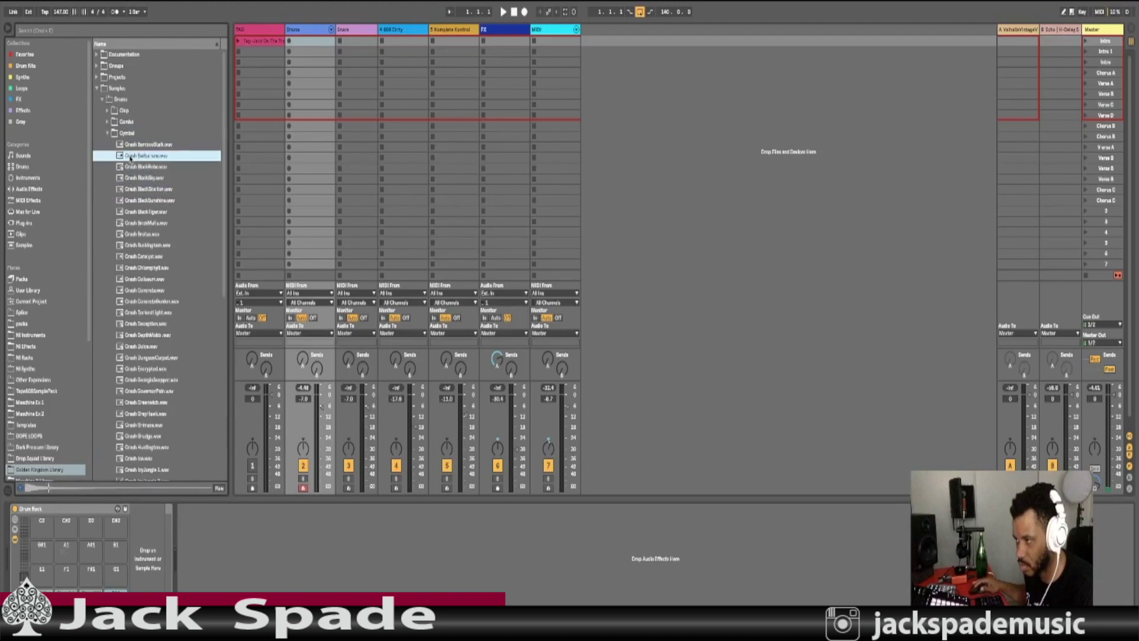
{"action": "double_click", "coordinate": [131, 157]}
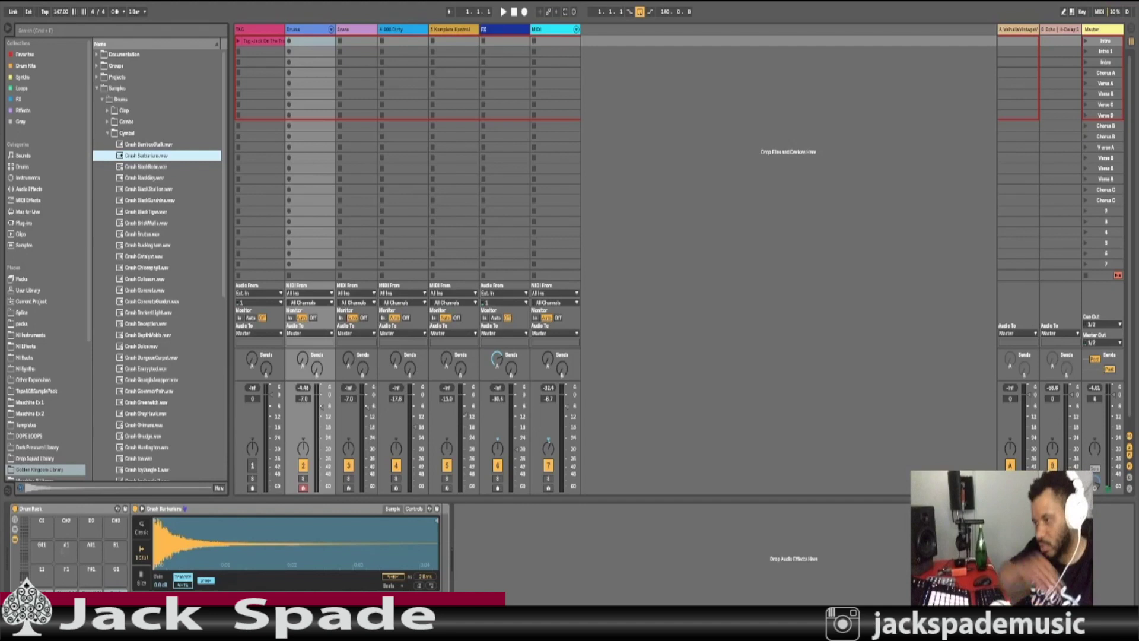
Step: Audition further crash samples in the Cymbal folder
{"action": "key", "text": "Down"}
{"action": "key", "text": "Down"}
{"action": "key", "text": "Down"}
{"action": "key", "text": "Down"}
{"action": "key", "text": "Down"}
{"action": "key", "text": "Down"}
{"action": "key", "text": "Down"}
{"action": "key", "text": "Down"}
{"action": "key", "text": "Down"}
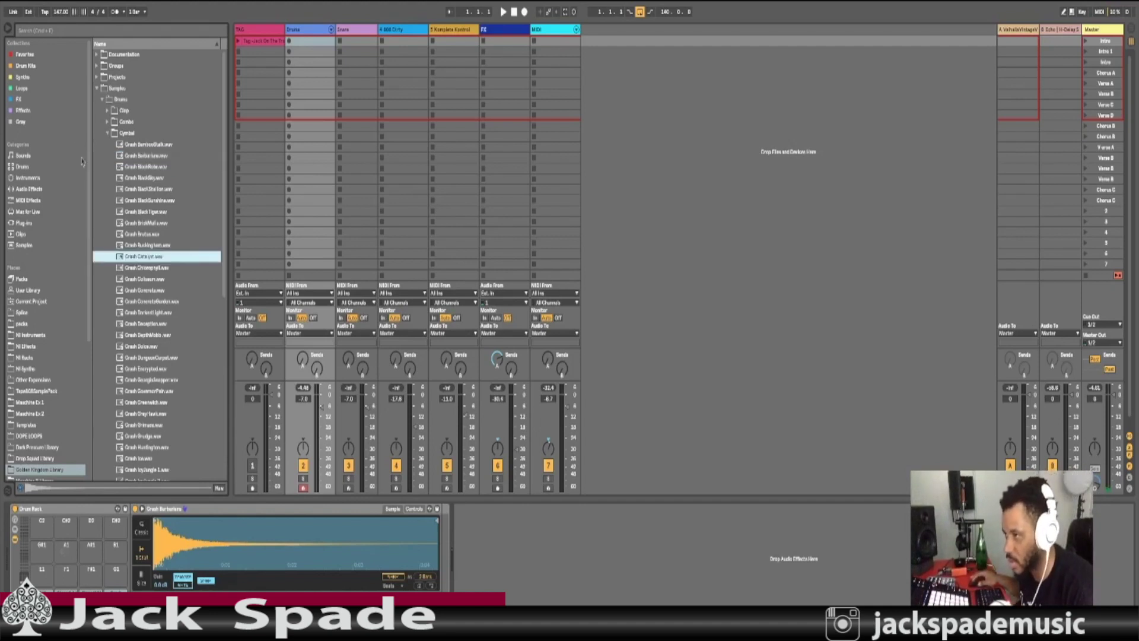
{"action": "left_click", "coordinate": [126, 270]}
{"action": "left_click", "coordinate": [125, 279]}
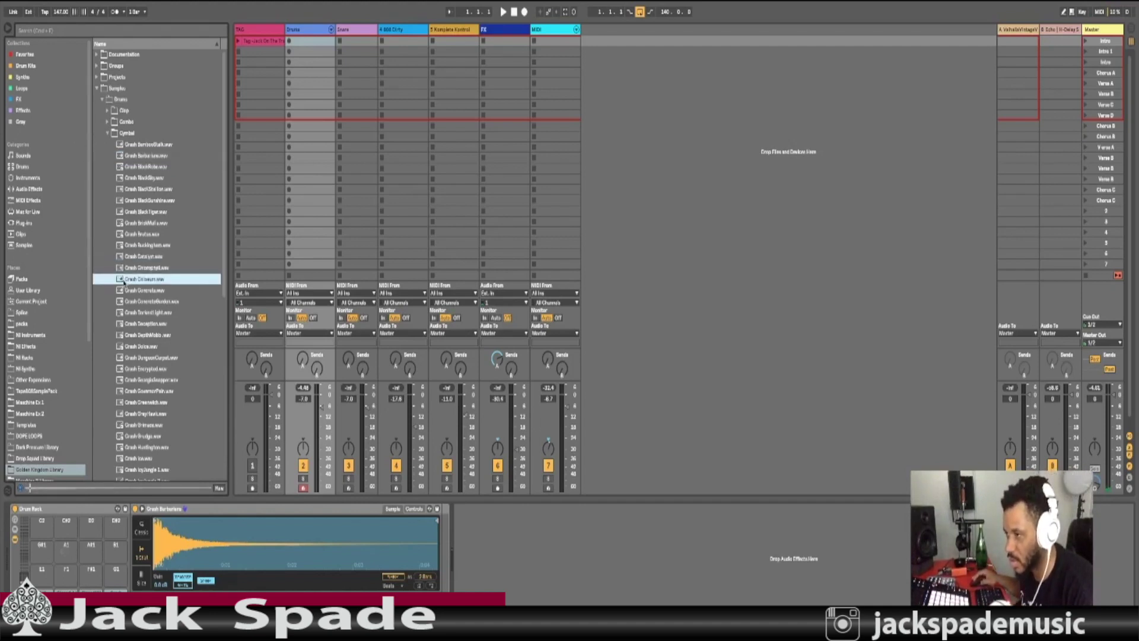
{"action": "left_click", "coordinate": [114, 133]}
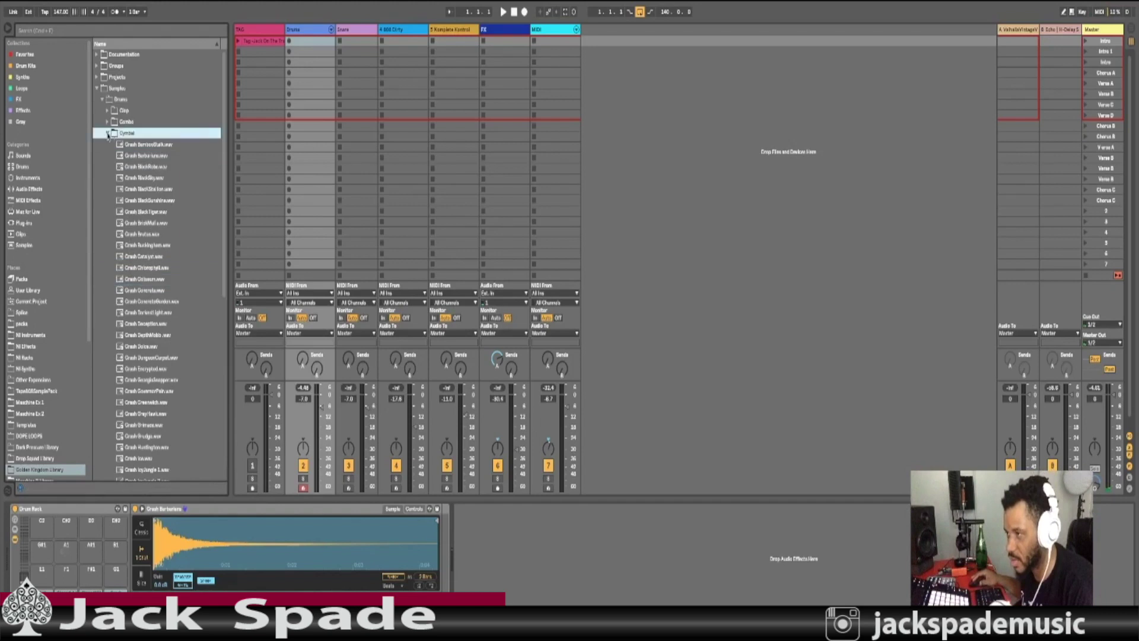
Step: Audition samples in the Clap folder and place Clap Chlorophyll 1.wav on an empty Drum Rack pad
{"action": "left_click", "coordinate": [108, 132]}
{"action": "left_click", "coordinate": [108, 110]}
{"action": "left_click", "coordinate": [122, 156]}
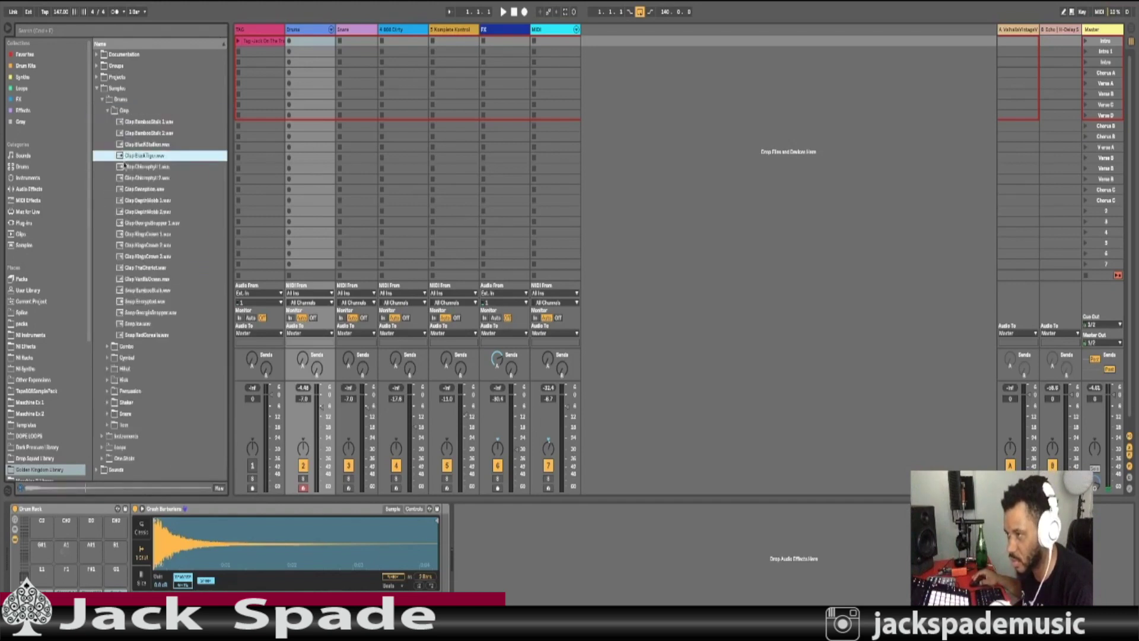
{"action": "left_click", "coordinate": [122, 167]}
{"action": "left_click_drag", "start_coordinate": [121, 167], "coordinate": [72, 568]}
Step: Layer Perc Buckingham 1.wav from the Percussion folder onto the clap pad and preview the pad
{"action": "left_click", "coordinate": [114, 394]}
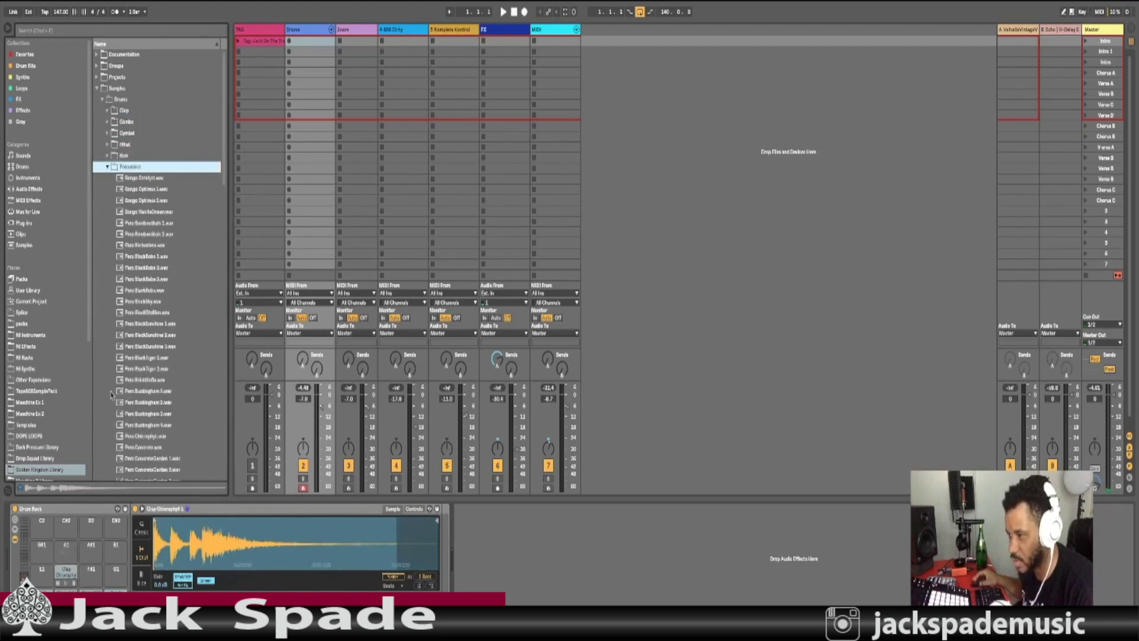
{"action": "left_click", "coordinate": [144, 403]}
{"action": "left_click", "coordinate": [146, 394]}
{"action": "left_click_drag", "start_coordinate": [146, 395], "coordinate": [68, 576]}
{"action": "left_click", "coordinate": [66, 589]}
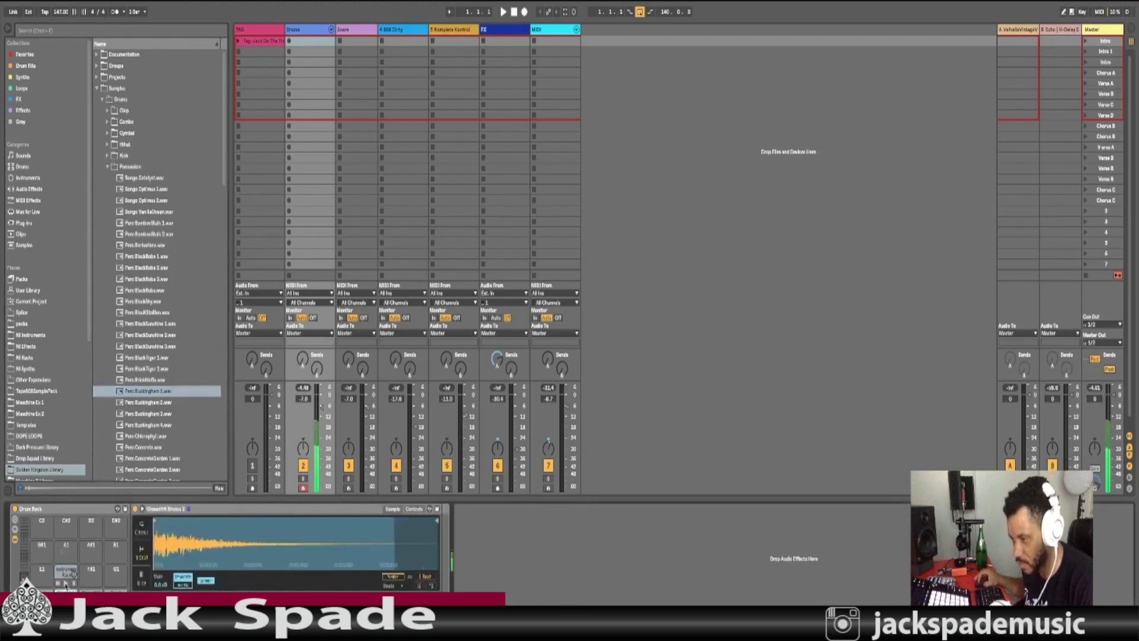
{"action": "left_click", "coordinate": [65, 583]}
{"action": "left_click", "coordinate": [137, 257]}
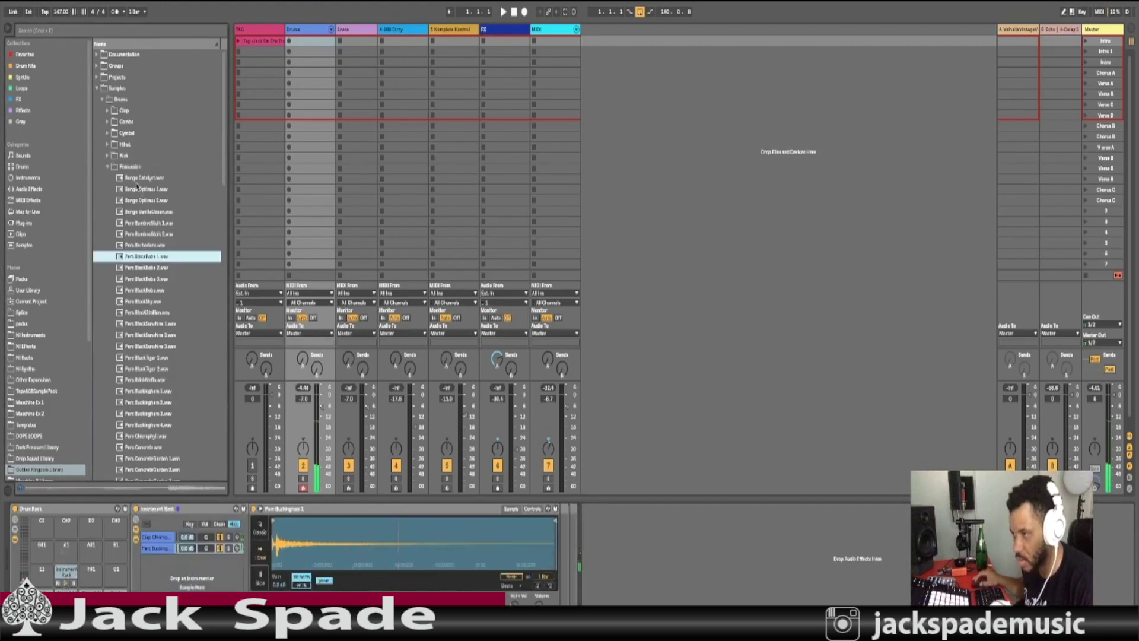
Step: Audition samples in the Snare folder and layer Snare BlackSunshine 1.wav onto the clap and percussion pad
{"action": "left_click", "coordinate": [108, 167]}
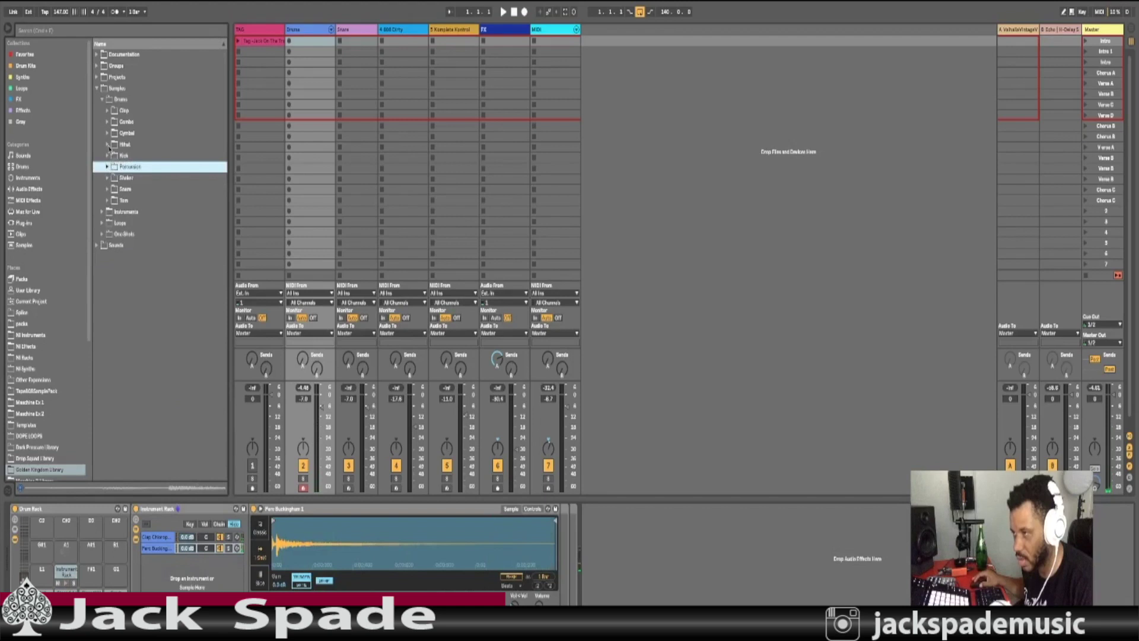
{"action": "left_click", "coordinate": [109, 188]}
{"action": "left_click", "coordinate": [136, 234]}
{"action": "left_click", "coordinate": [147, 346]}
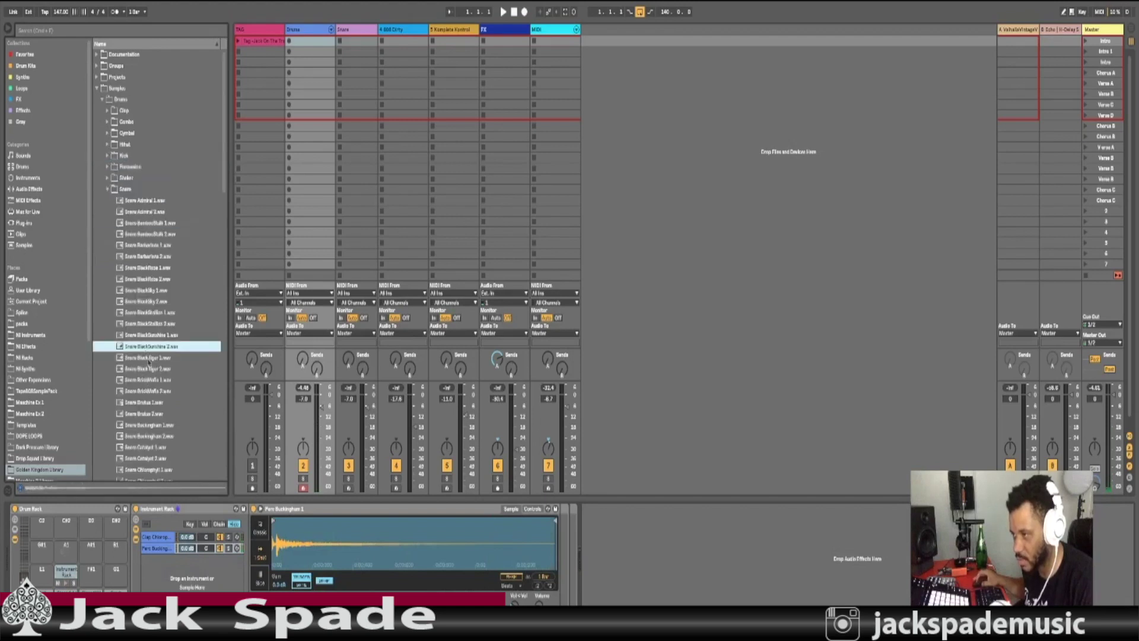
{"action": "left_click", "coordinate": [149, 366]}
{"action": "left_click", "coordinate": [150, 357]}
{"action": "left_click", "coordinate": [147, 347]}
{"action": "left_click", "coordinate": [138, 336]}
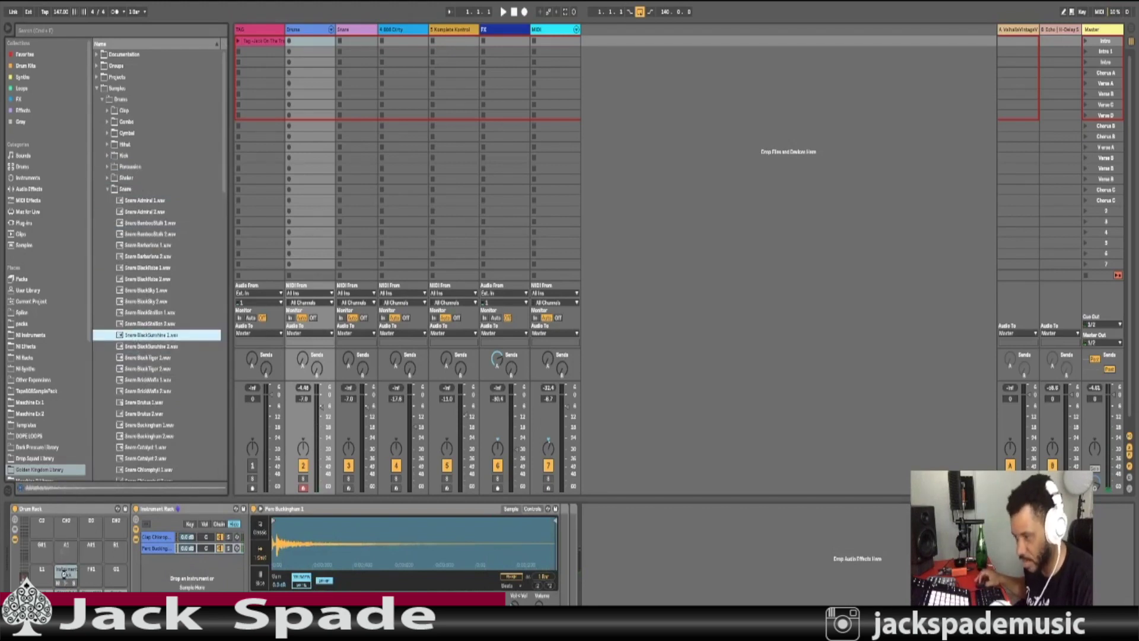
{"action": "left_click_drag", "start_coordinate": [65, 571], "coordinate": [66, 572]}
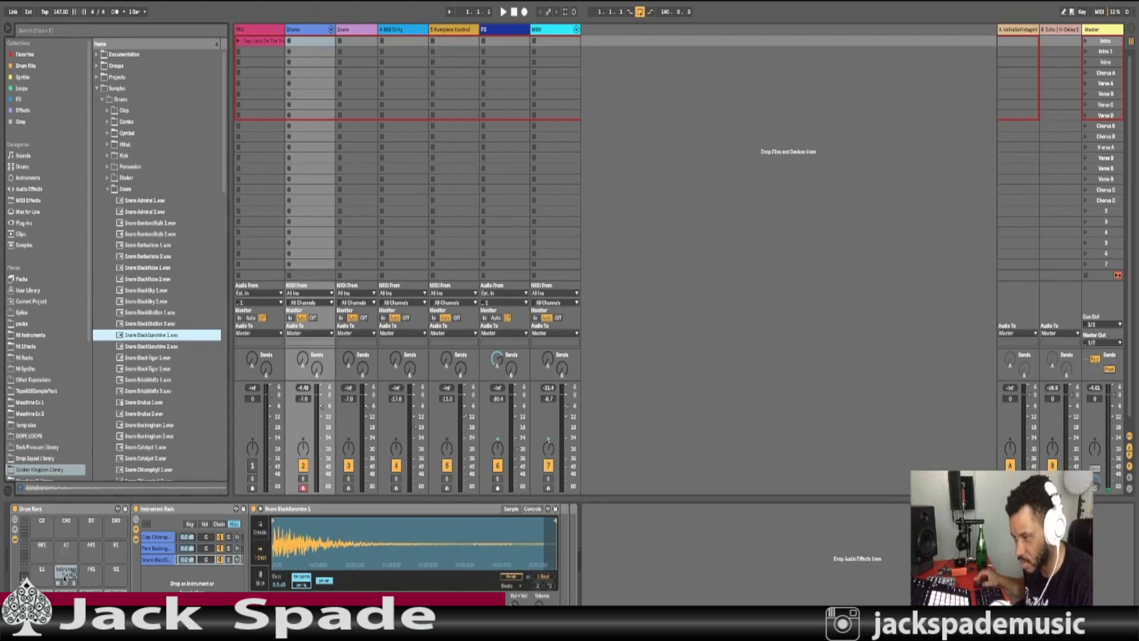
Step: Rename the layered clap, percussion and snare pad as Clap Snare
{"action": "left_click", "coordinate": [64, 577]}
{"action": "key", "text": "super+r"}
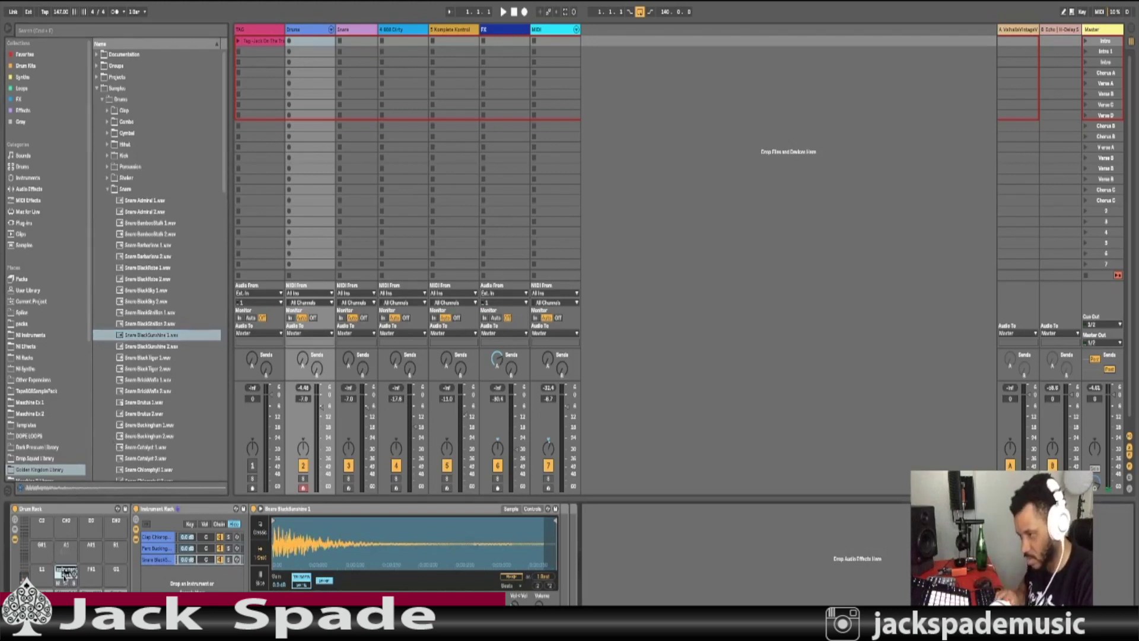
{"action": "type", "text": "Cla"}
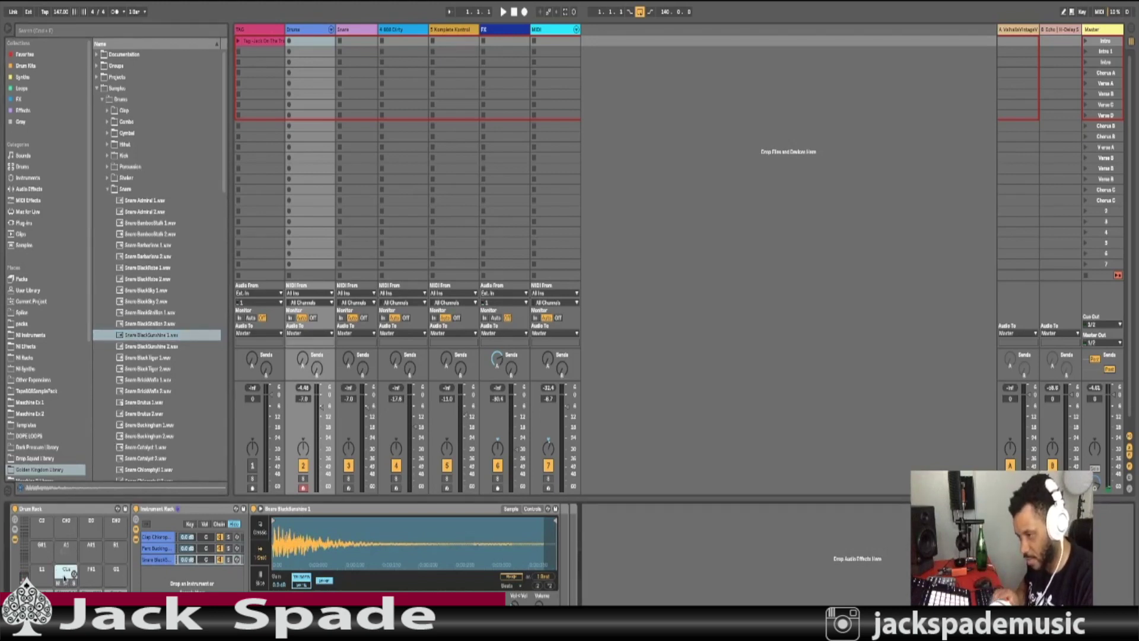
{"action": "key", "text": "BackSpace"}
{"action": "key", "text": "BackSpace"}
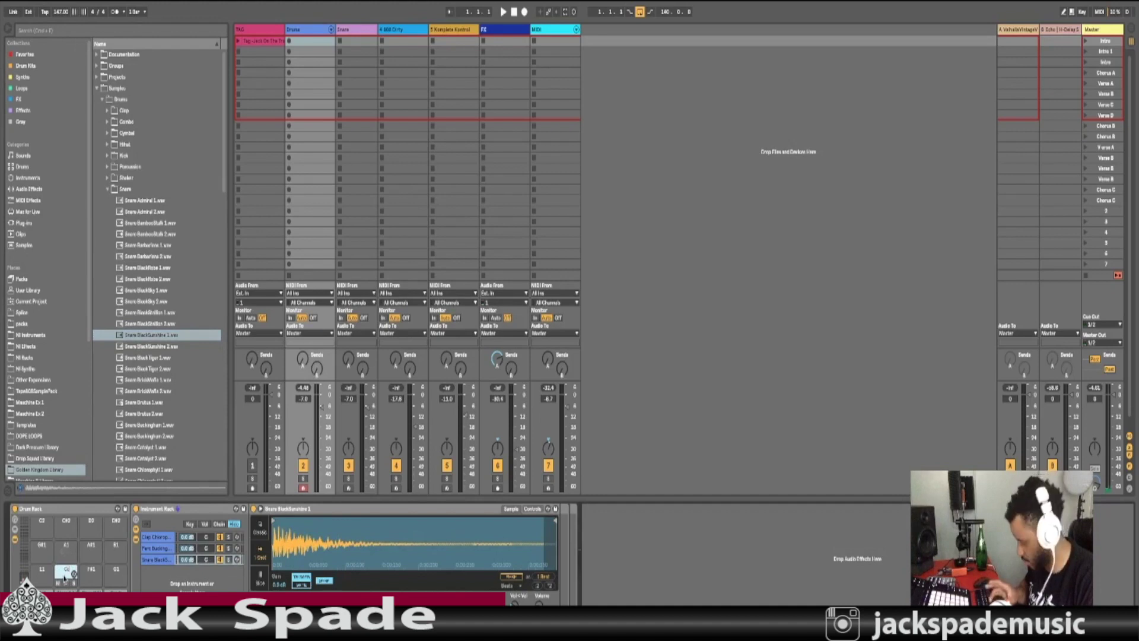
{"action": "type", "text": "lap Snare"}
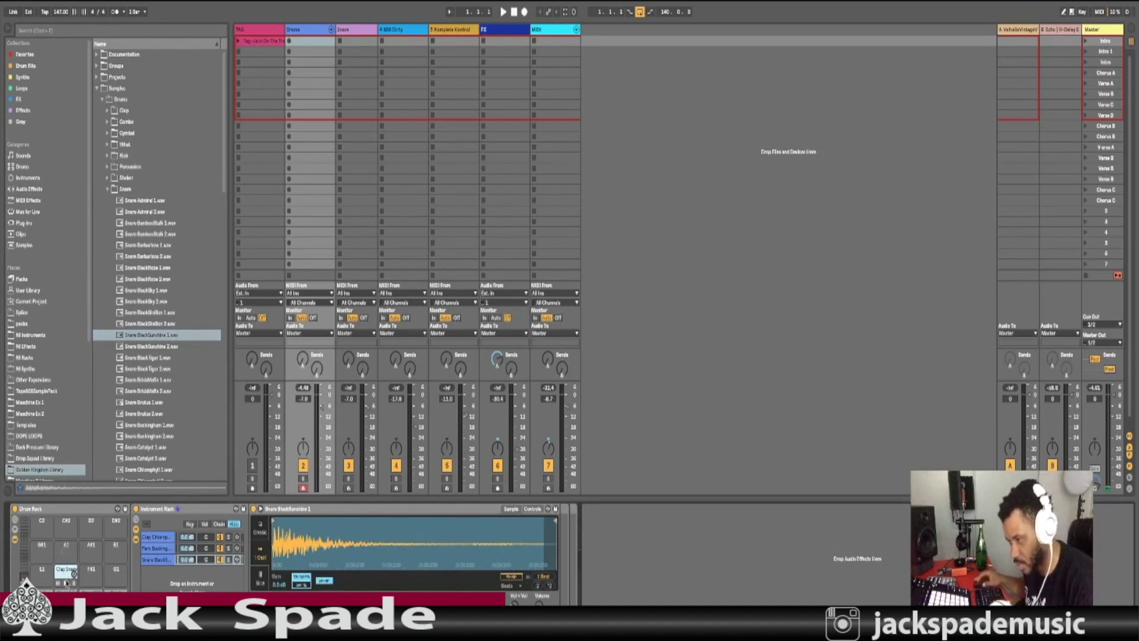
Step: Preview the Clap Snare pad several times to hear the combined layers
{"action": "left_click", "coordinate": [65, 583]}
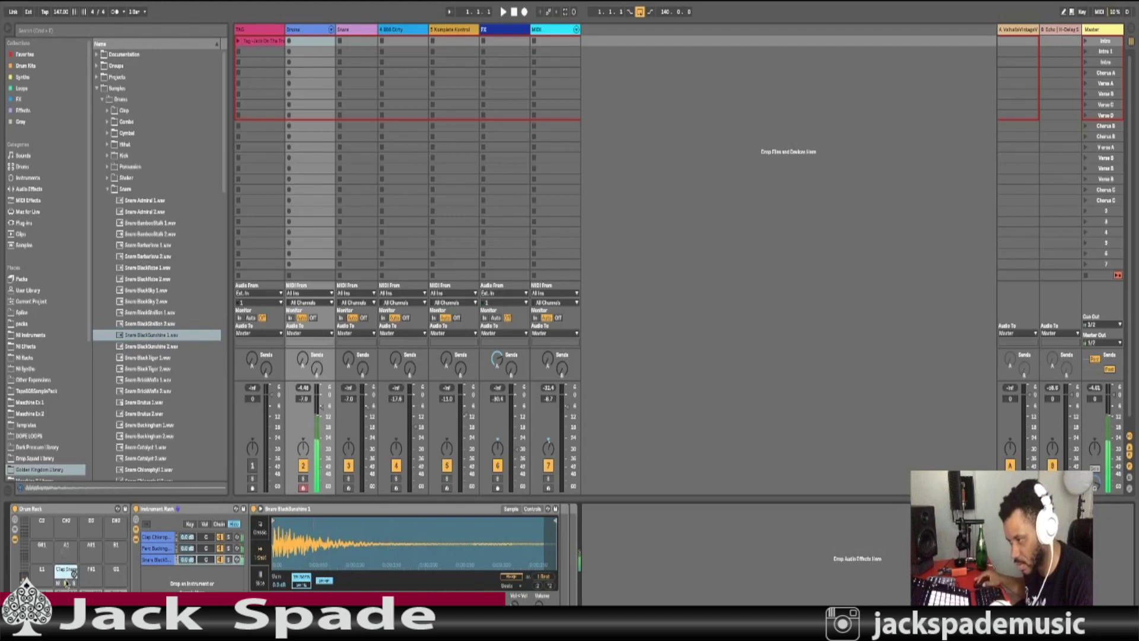
{"action": "left_click", "coordinate": [65, 583]}
{"action": "left_click", "coordinate": [66, 583]}
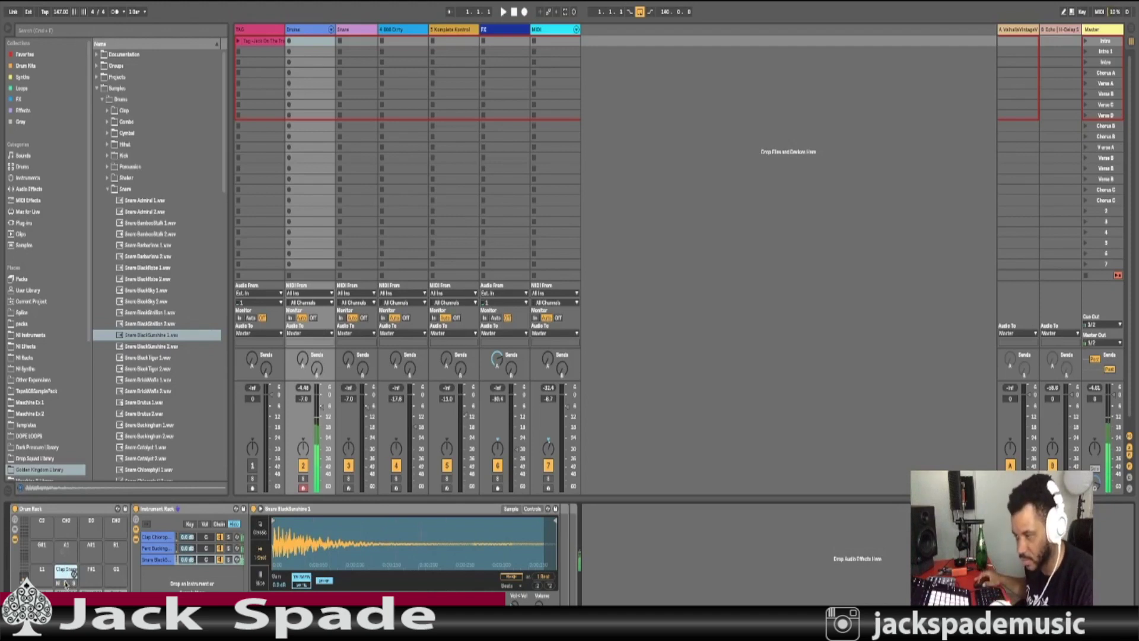
{"action": "left_click", "coordinate": [66, 583]}
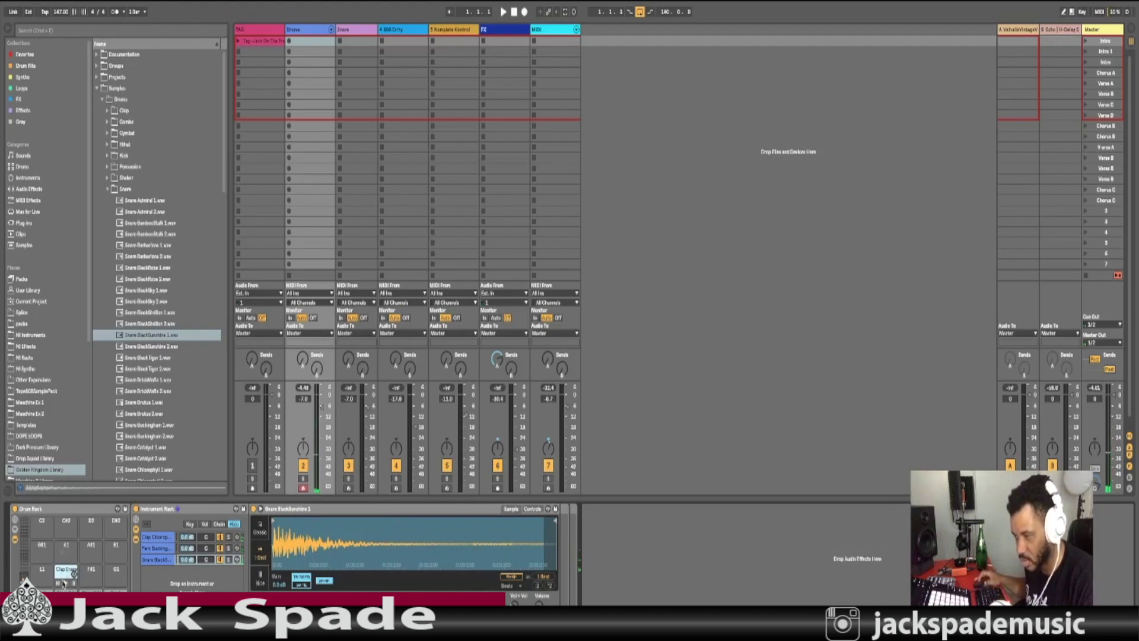
Step: Balance the Clap Snare pad by lowering the chain volumes of its clap, percussion and snare layers in the Instrument Rack
{"action": "left_click", "coordinate": [68, 573]}
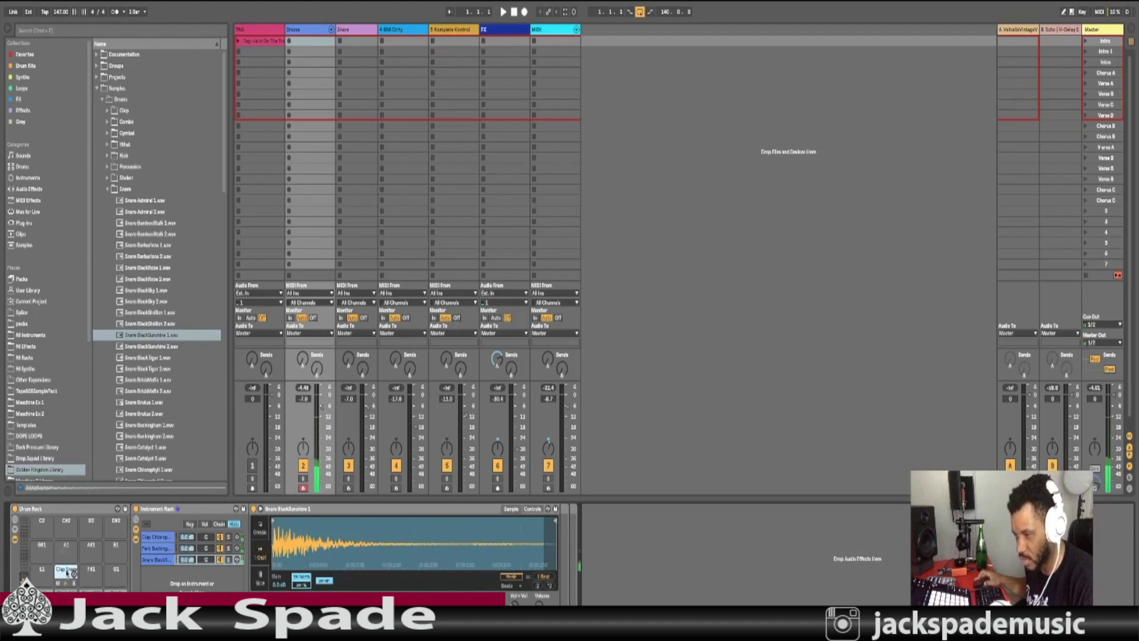
{"action": "left_click", "coordinate": [160, 548]}
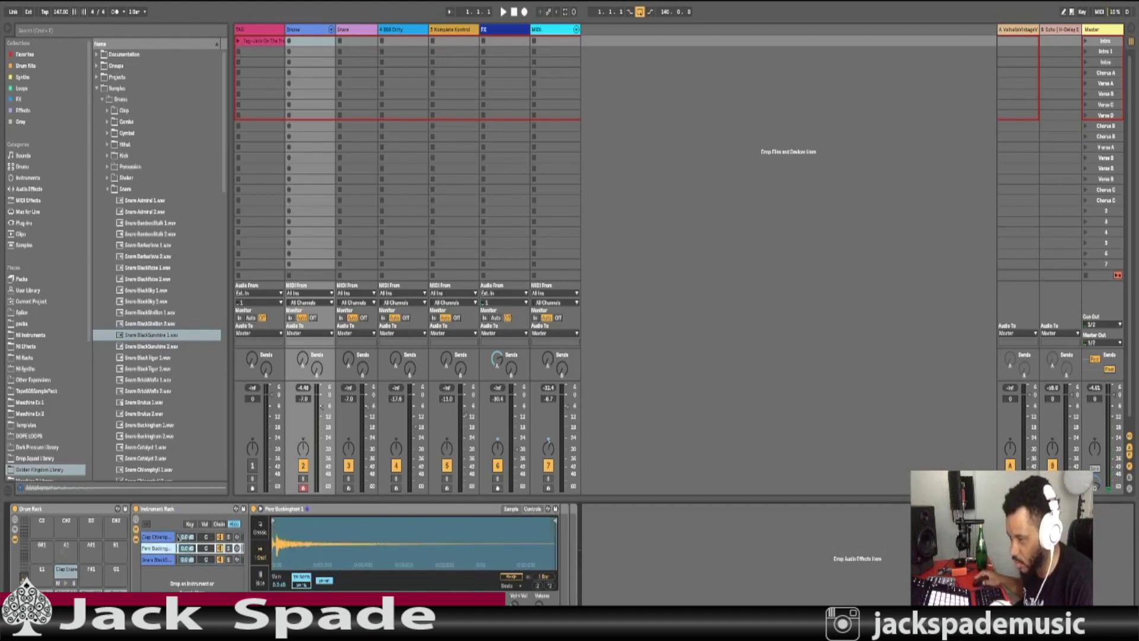
{"action": "left_click", "coordinate": [165, 537]}
{"action": "left_click", "coordinate": [162, 548]}
{"action": "left_click_drag", "start_coordinate": [187, 548], "coordinate": [188, 578]}
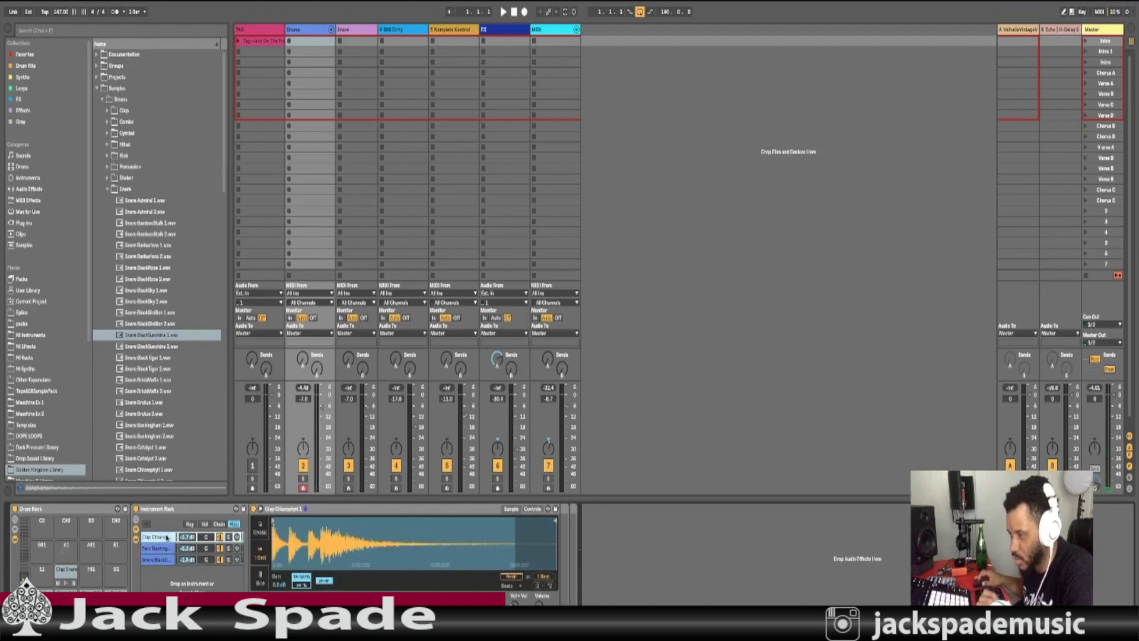
Step: Inspect the sample settings of the clap, percussion and snare layers, including the filter options of the snare layer
{"action": "left_click", "coordinate": [365, 514]}
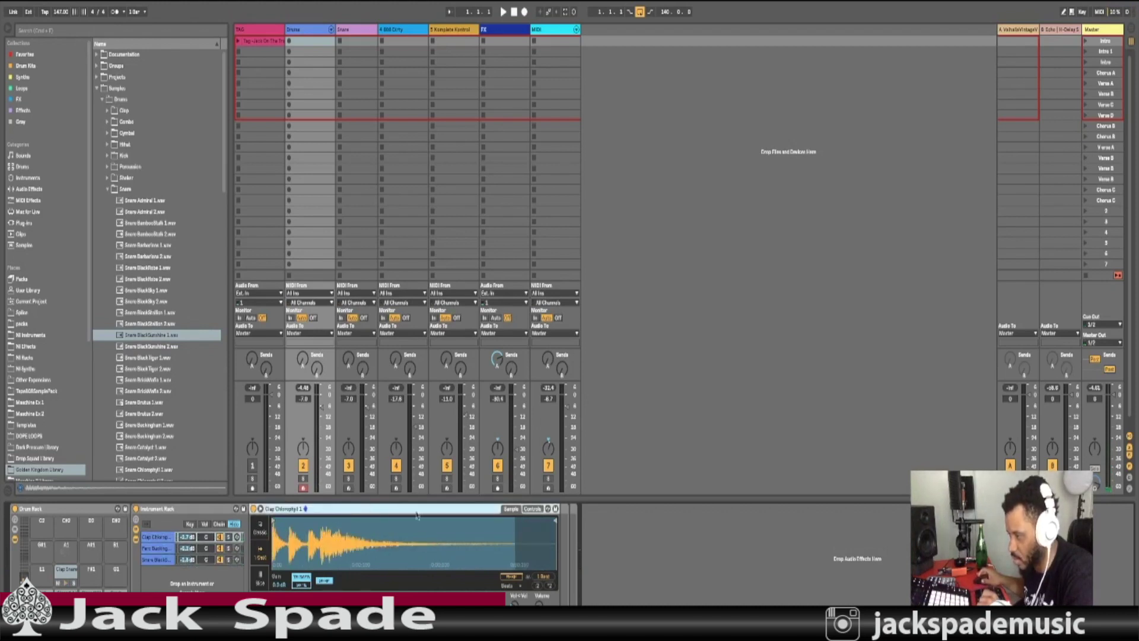
{"action": "left_click", "coordinate": [153, 537]}
{"action": "left_click", "coordinate": [153, 550]}
{"action": "left_click", "coordinate": [155, 561]}
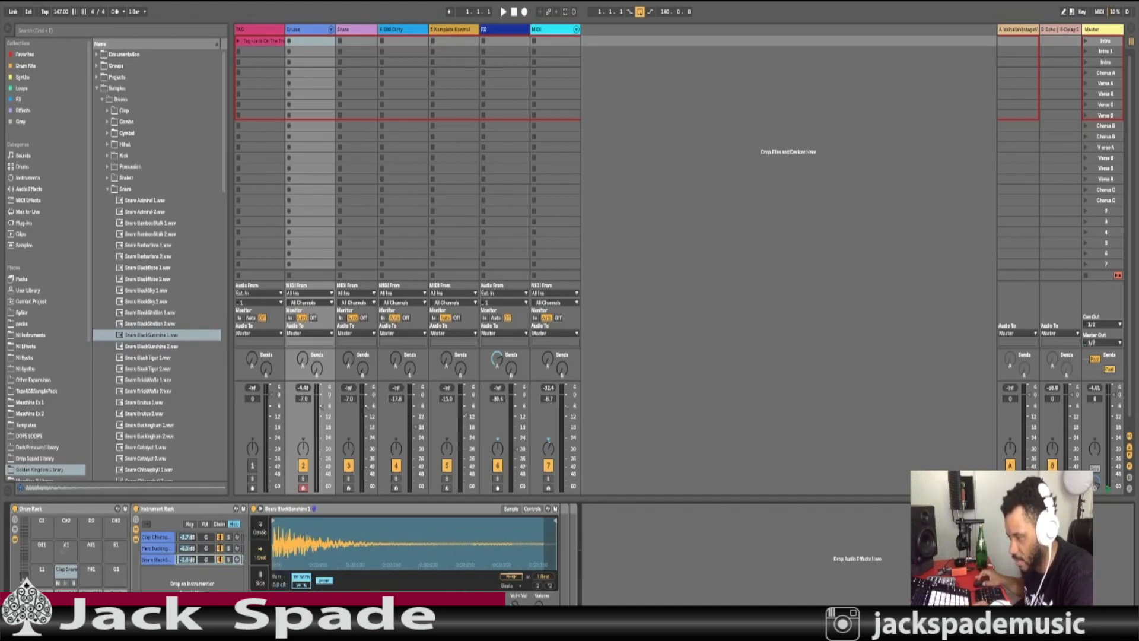
{"action": "left_click", "coordinate": [278, 585]}
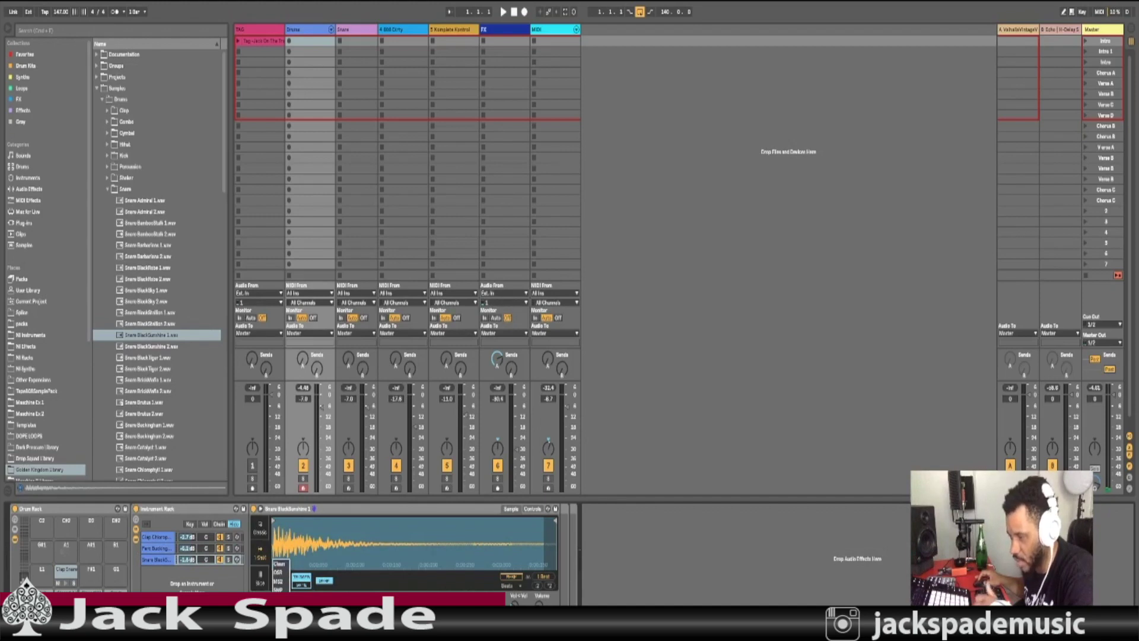
{"action": "key", "text": "Escape"}
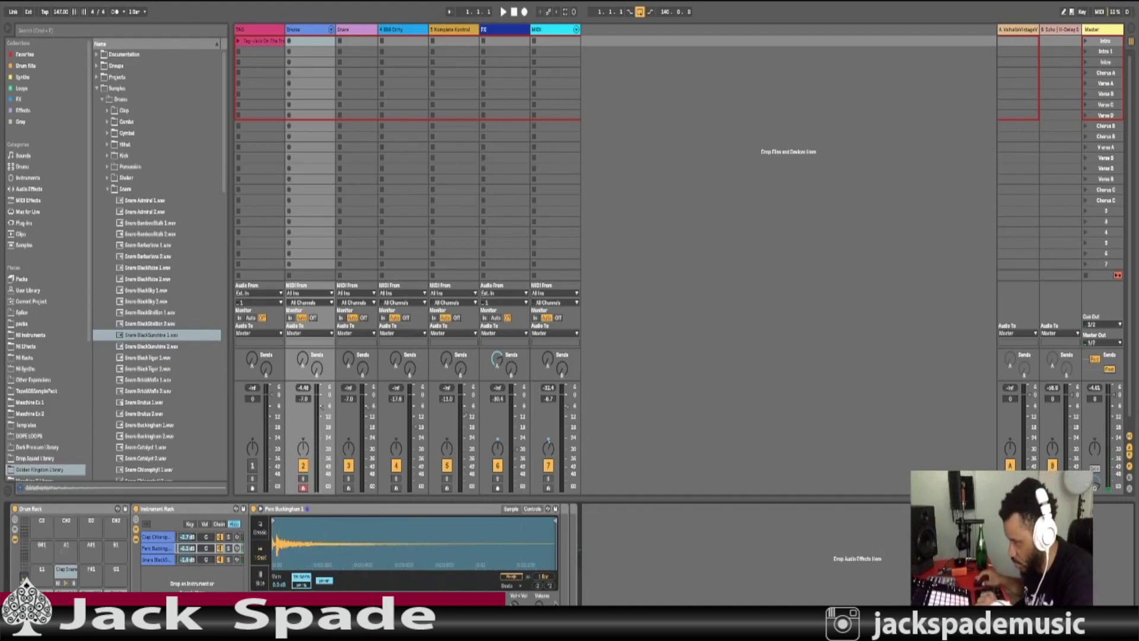
Step: Apply a high-pass filter in the controls of the Perc Buckingham 1 layer and look over the clap and snare layers again
{"action": "left_click", "coordinate": [531, 509]}
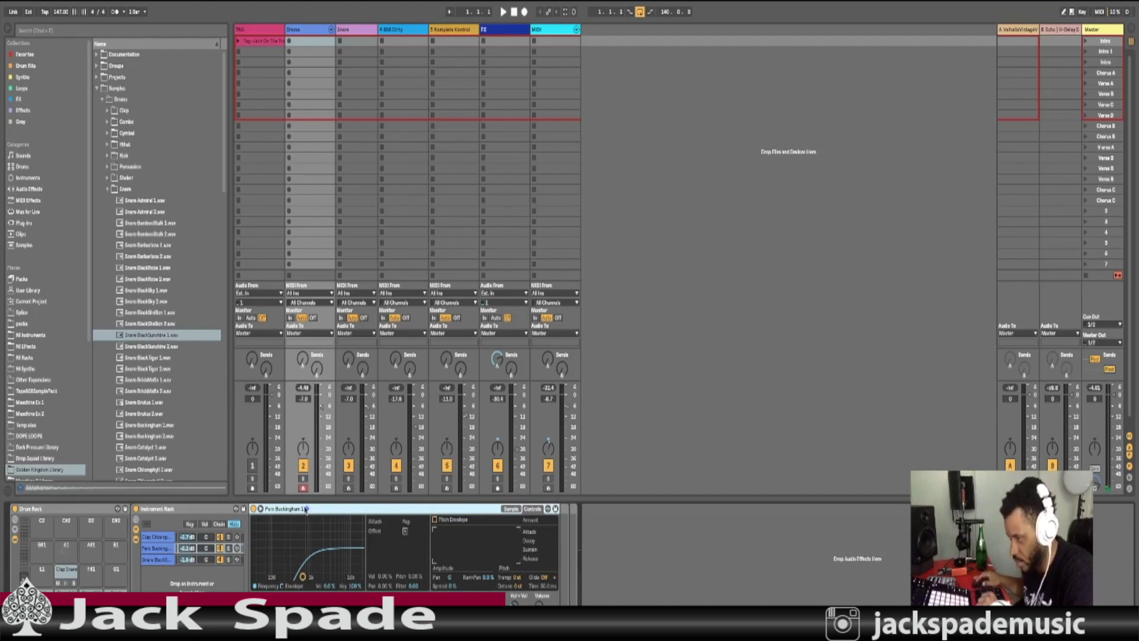
{"action": "left_click", "coordinate": [505, 509]}
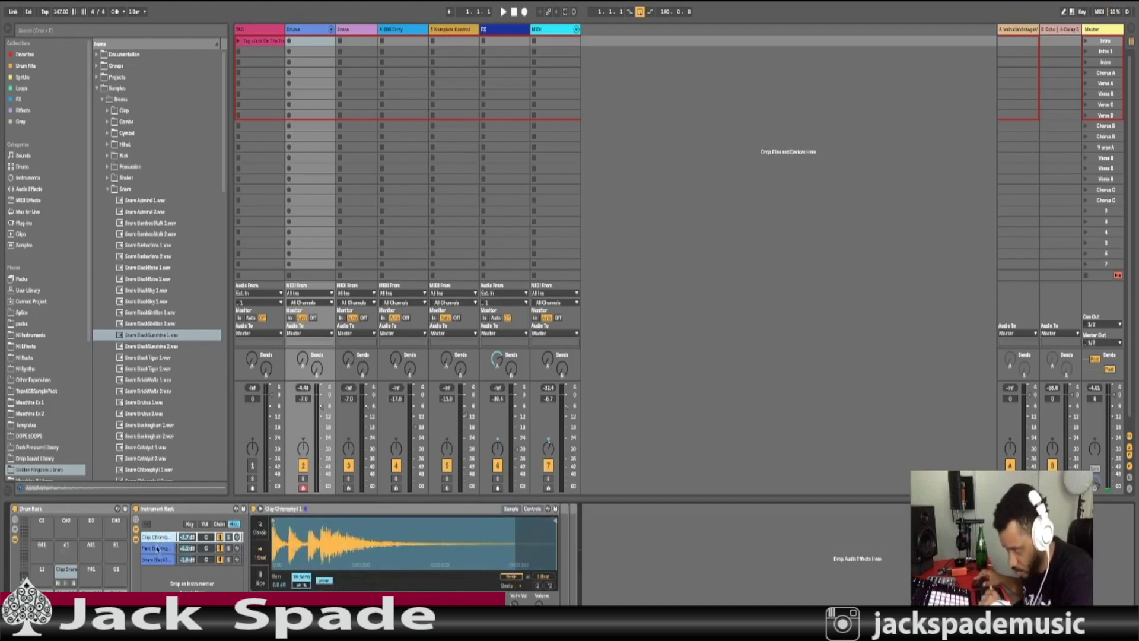
{"action": "left_click", "coordinate": [157, 559]}
{"action": "left_click", "coordinate": [158, 537]}
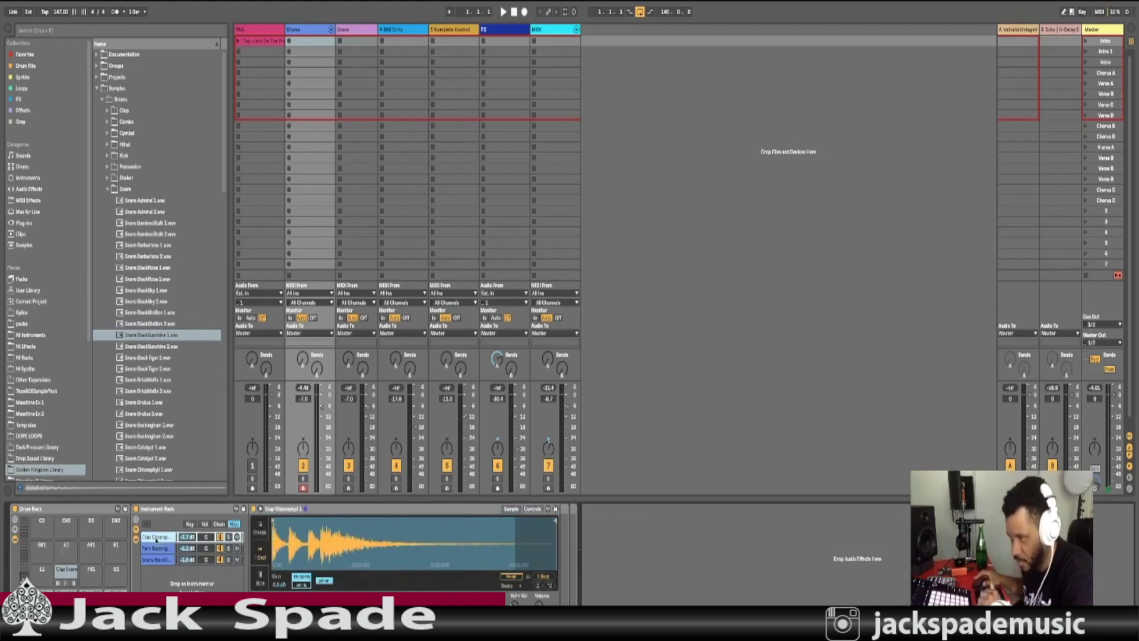
{"action": "left_click", "coordinate": [155, 560]}
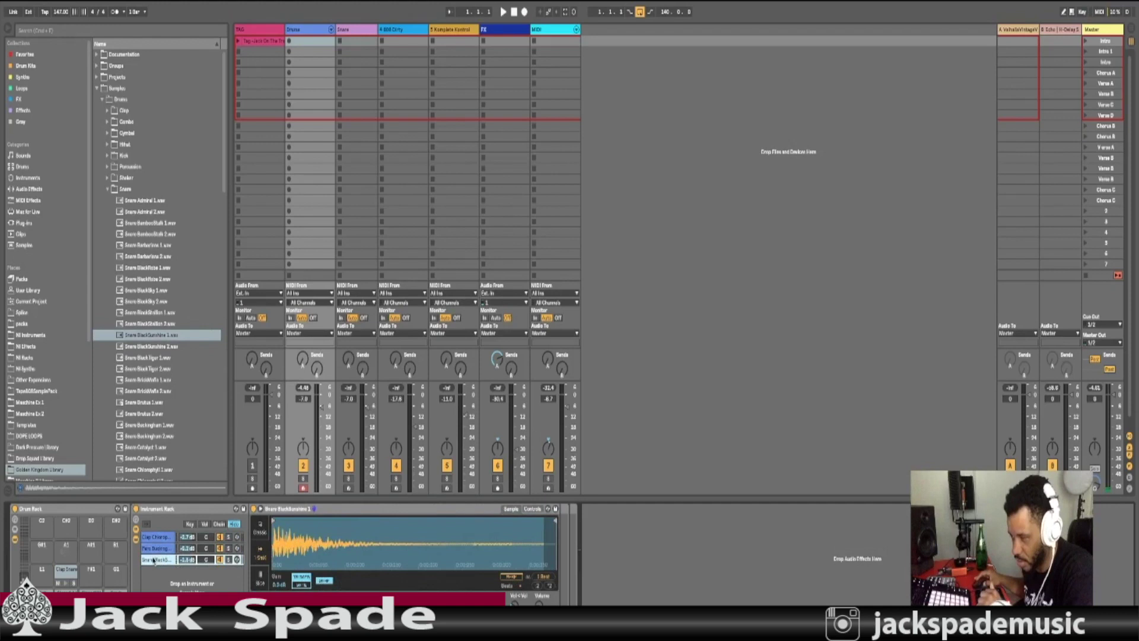
{"action": "left_click", "coordinate": [156, 537]}
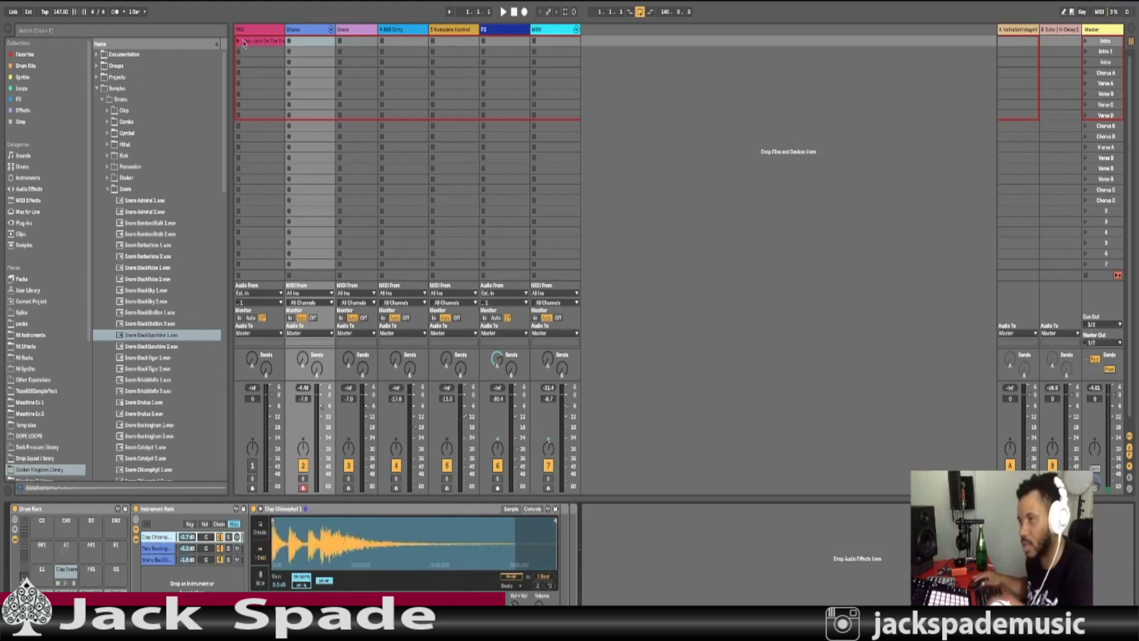
Step: Search the browser for Compres and add a Compressor to the Clap Snare pad, directly after its Instrument Rack
{"action": "key", "text": "super+f"}
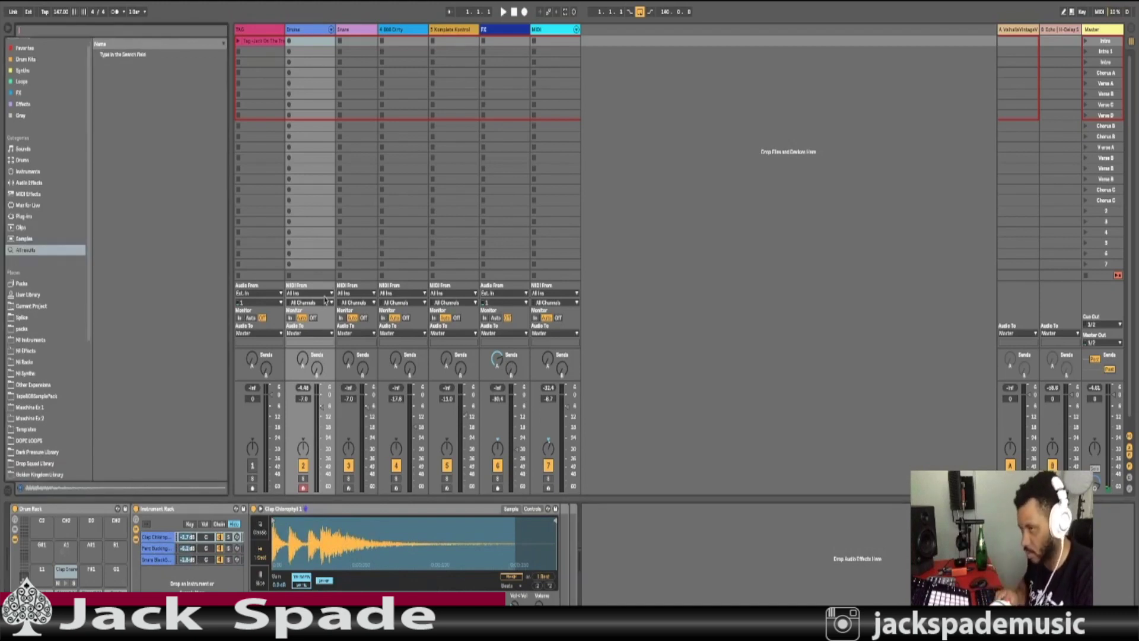
{"action": "type", "text": "Compress"}
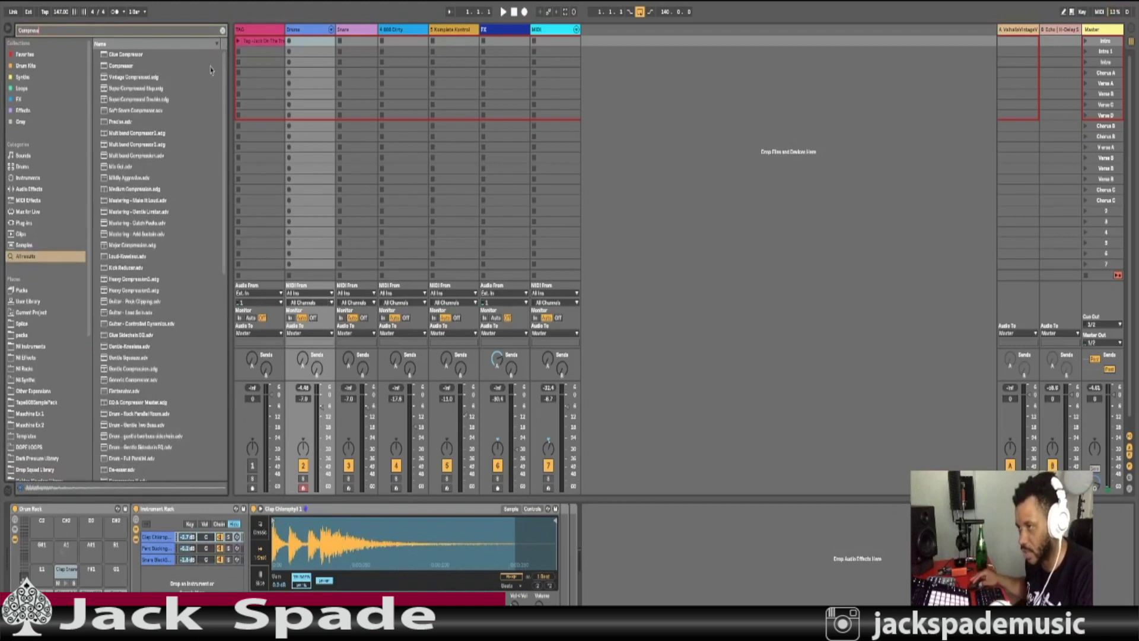
{"action": "left_click", "coordinate": [161, 76]}
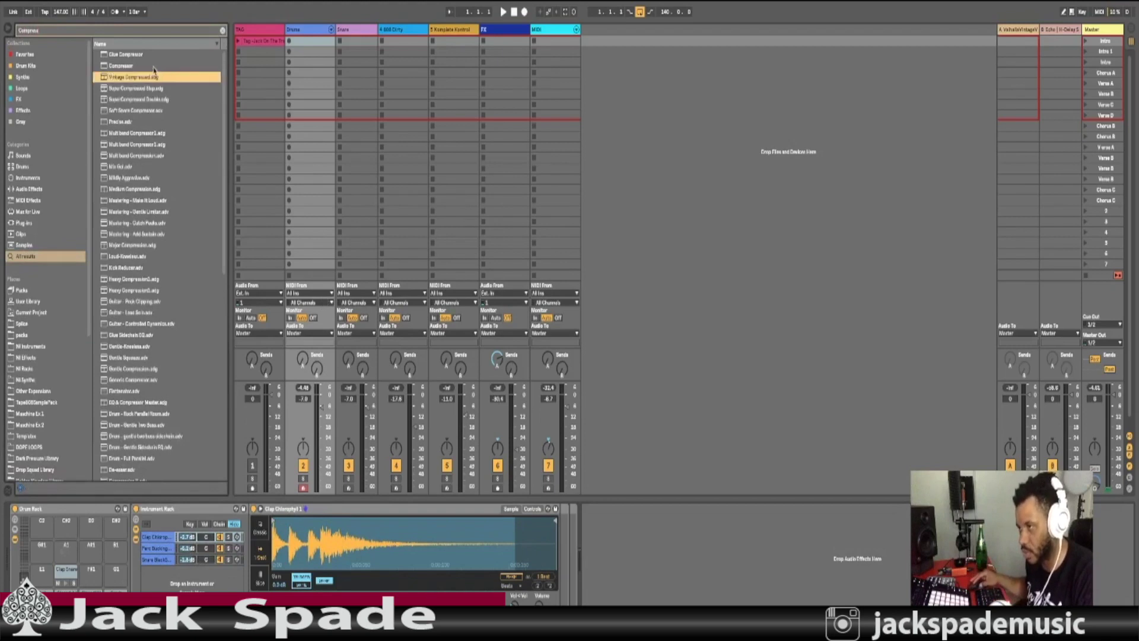
{"action": "left_click", "coordinate": [153, 68]}
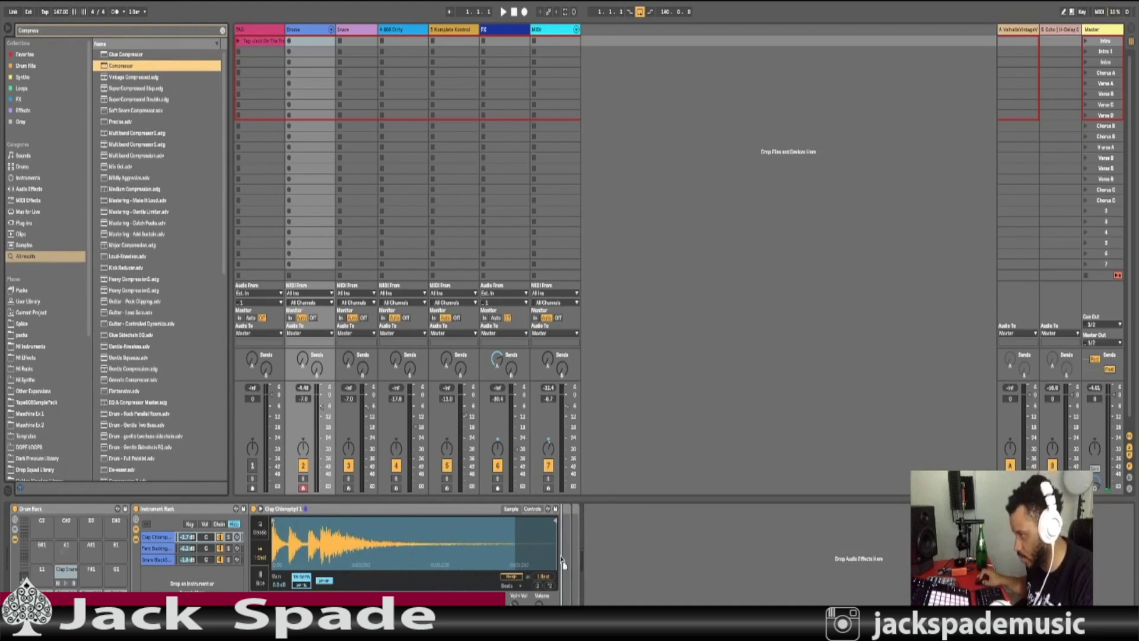
{"action": "left_click_drag", "start_coordinate": [566, 557], "coordinate": [565, 557]}
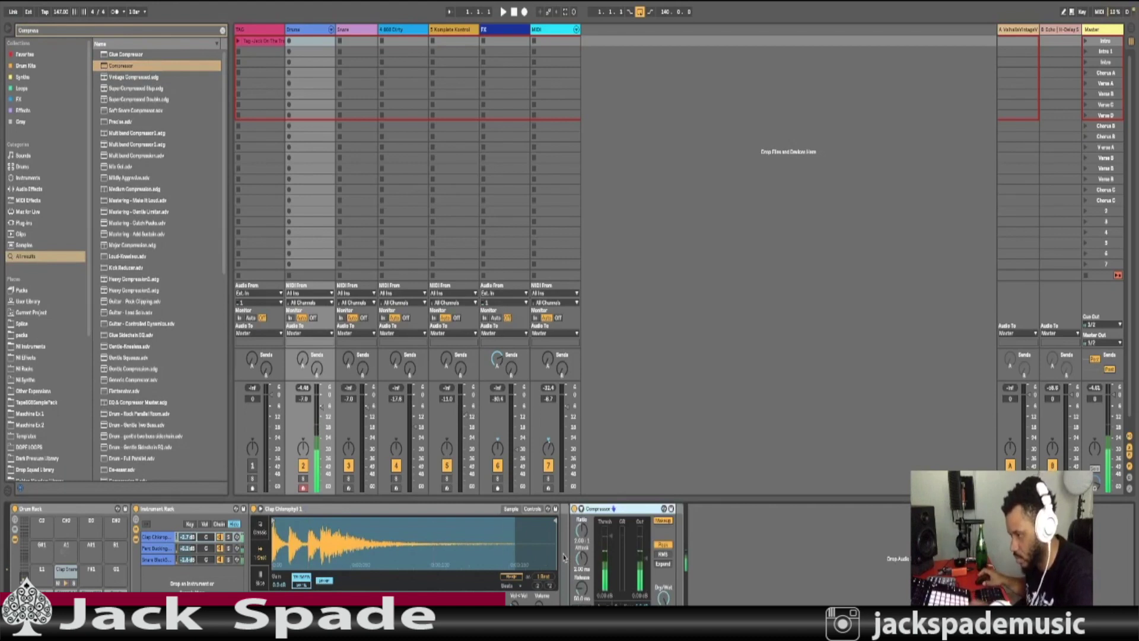
Step: Move the Compressor into the Clap Chlorophyll 1 layer's chain and compare that chain with the Perc Buckingham 1 layer
{"action": "left_click_drag", "start_coordinate": [581, 511], "coordinate": [557, 515]}
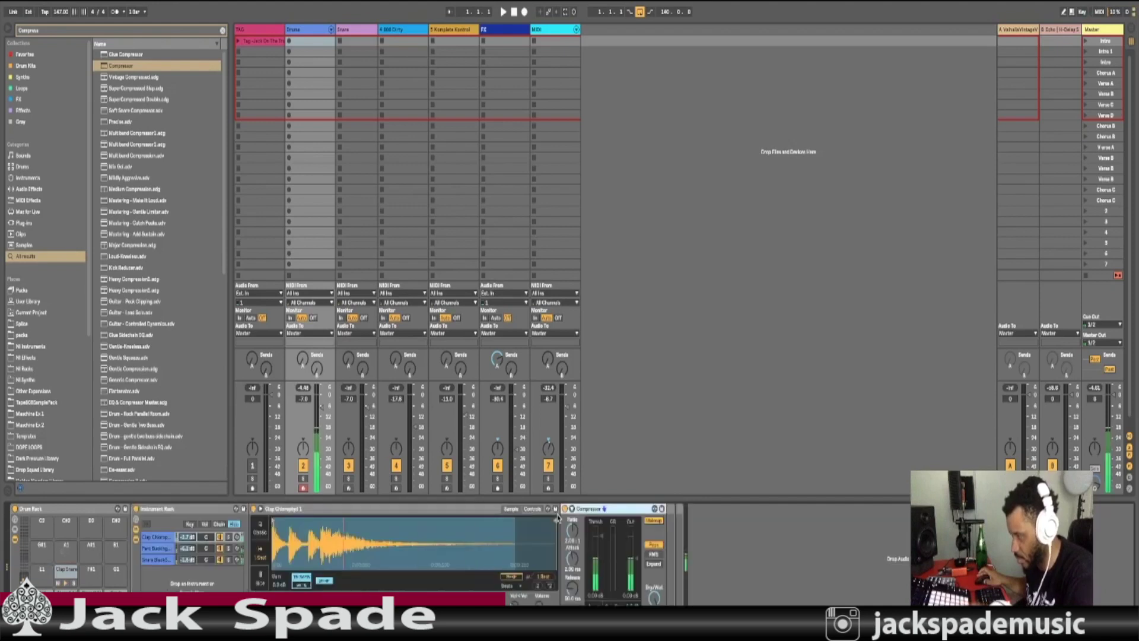
{"action": "left_click", "coordinate": [153, 549]}
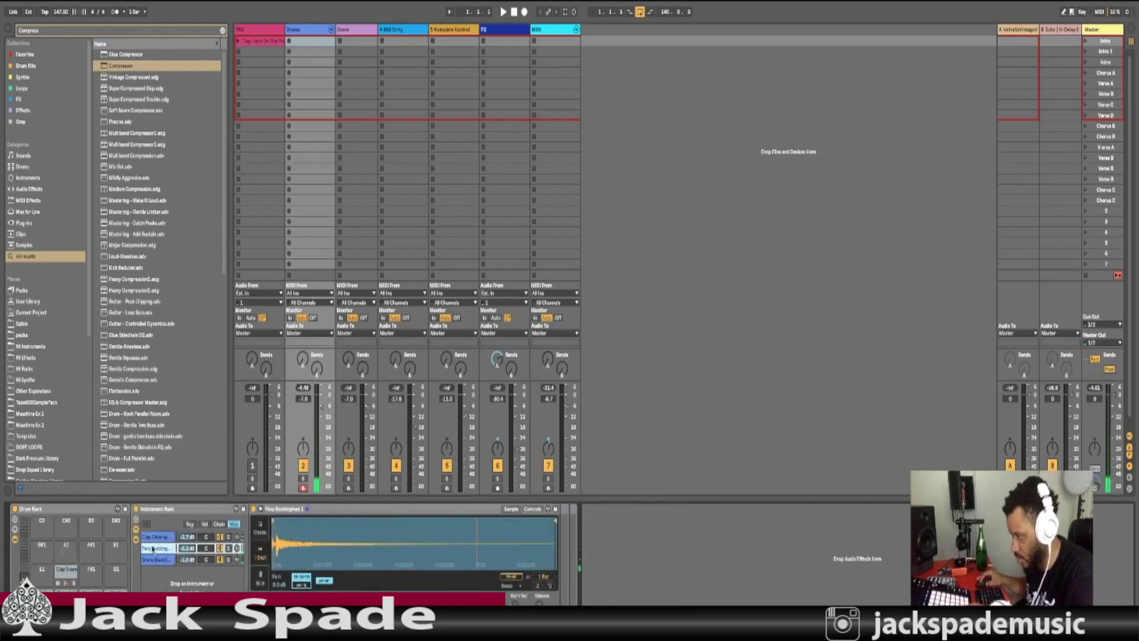
{"action": "left_click", "coordinate": [155, 537]}
{"action": "left_click", "coordinate": [155, 548]}
{"action": "left_click", "coordinate": [157, 537]}
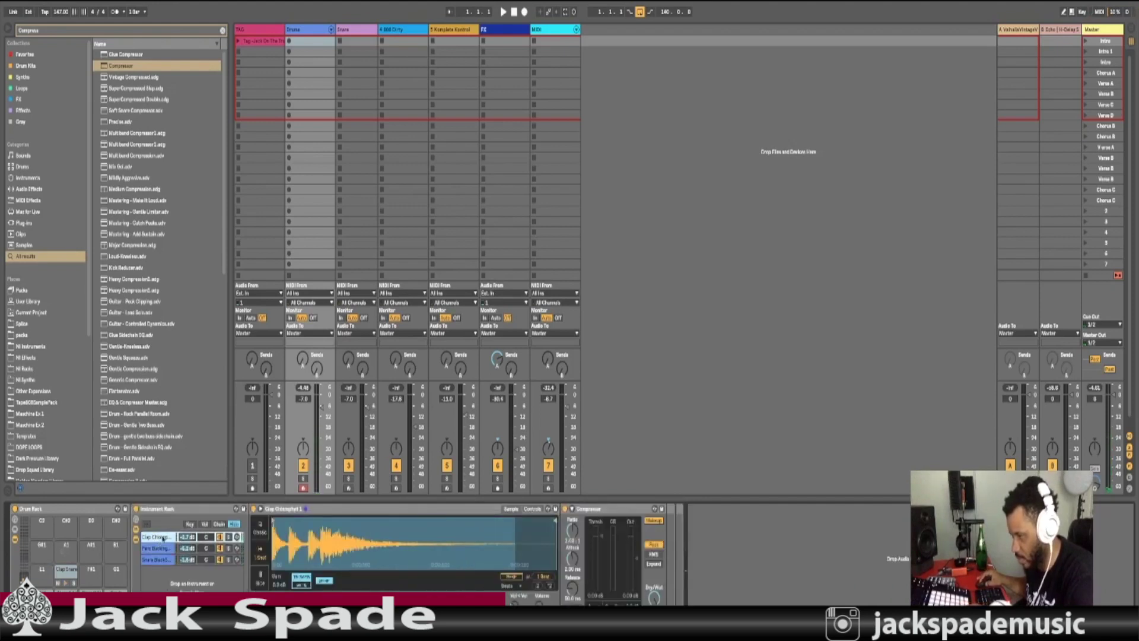
Step: Move the Compressor out of the clap layer and place it after the whole Drum Rack
{"action": "left_click", "coordinate": [603, 511]}
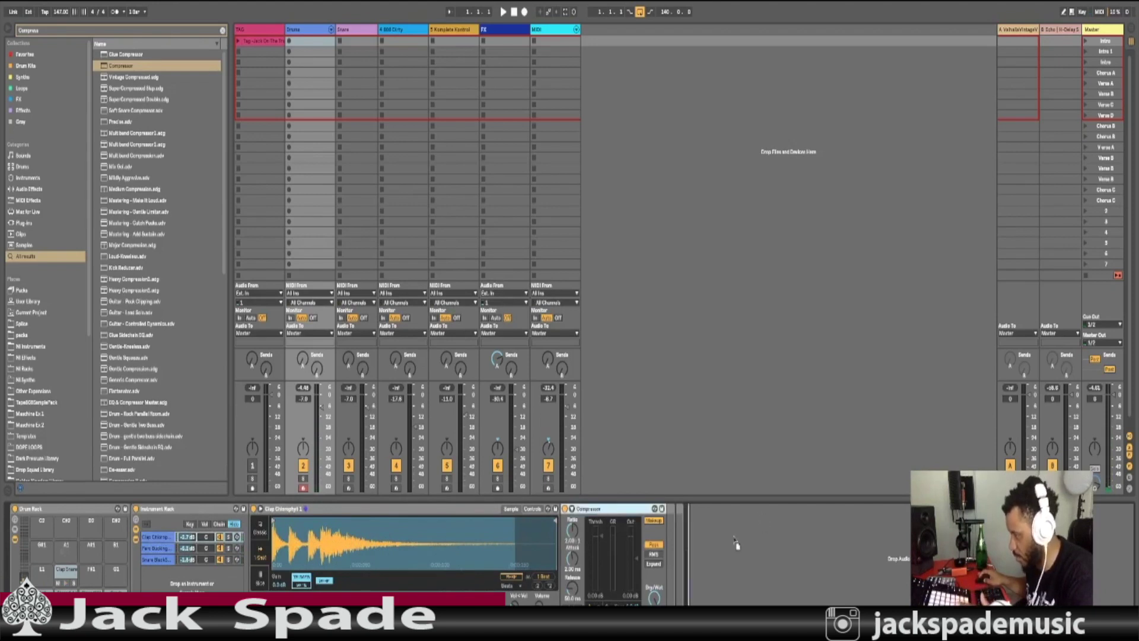
{"action": "left_click_drag", "start_coordinate": [697, 533], "coordinate": [697, 534]}
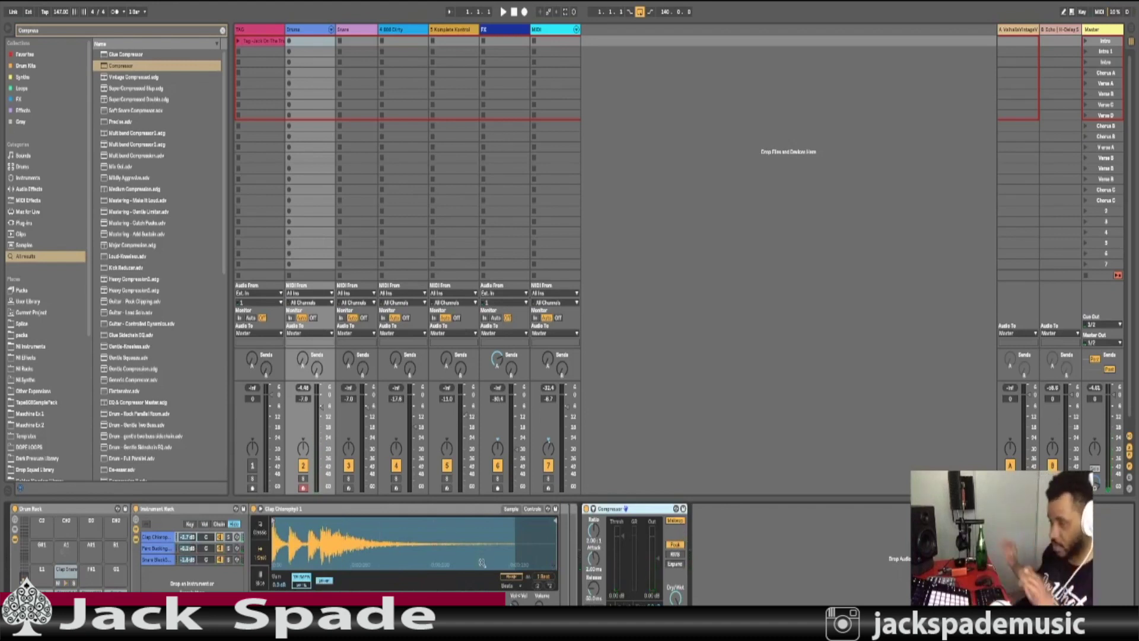
{"action": "left_click", "coordinate": [358, 517]}
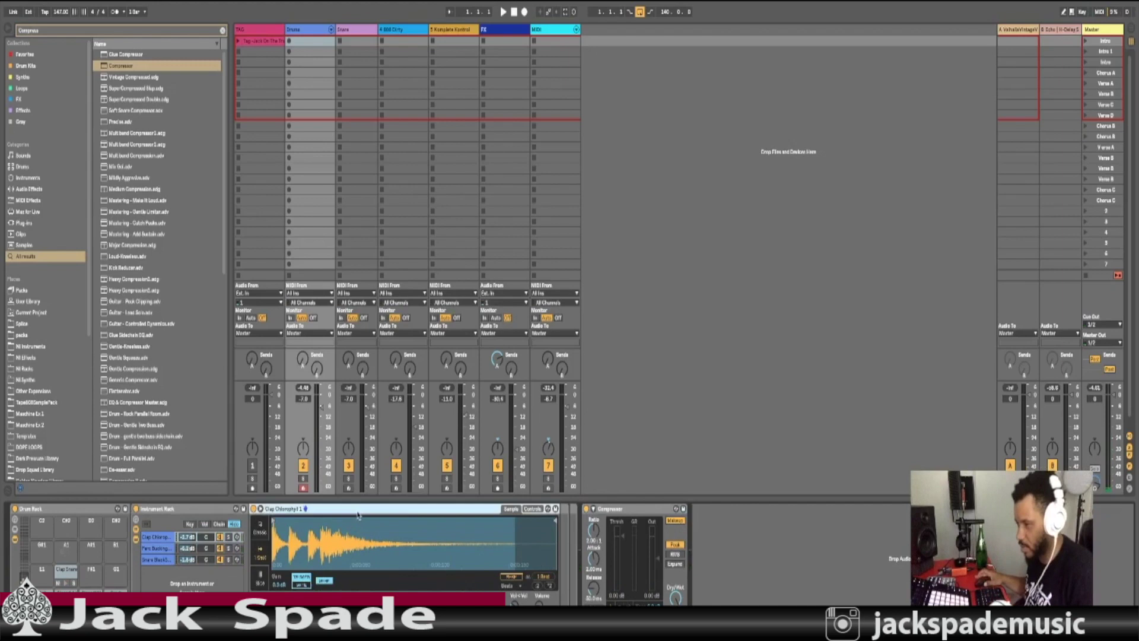
Step: Show the browser's Plug-Ins category and look through the higher pad banks of the Drum Rack
{"action": "left_click", "coordinate": [71, 571]}
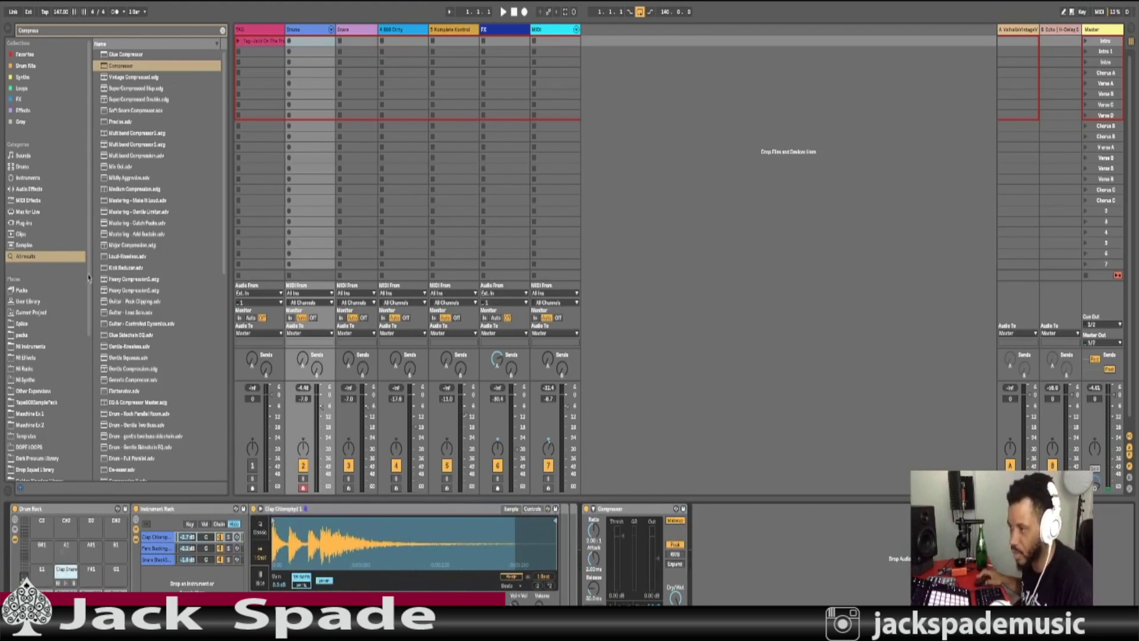
{"action": "left_click", "coordinate": [47, 223]}
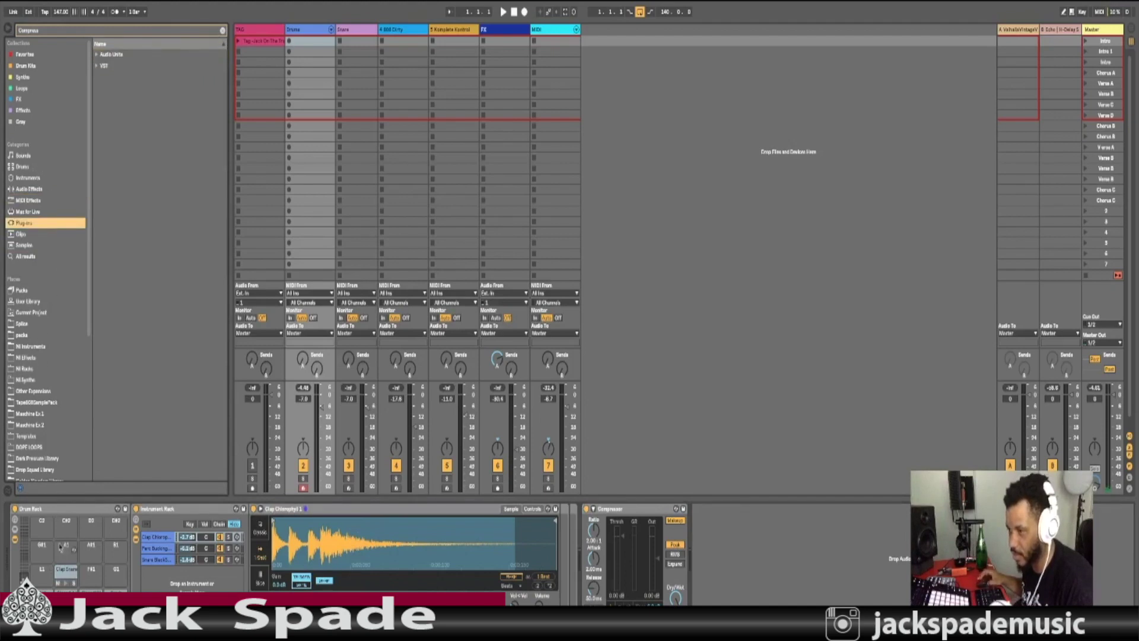
{"action": "left_click", "coordinate": [27, 573]}
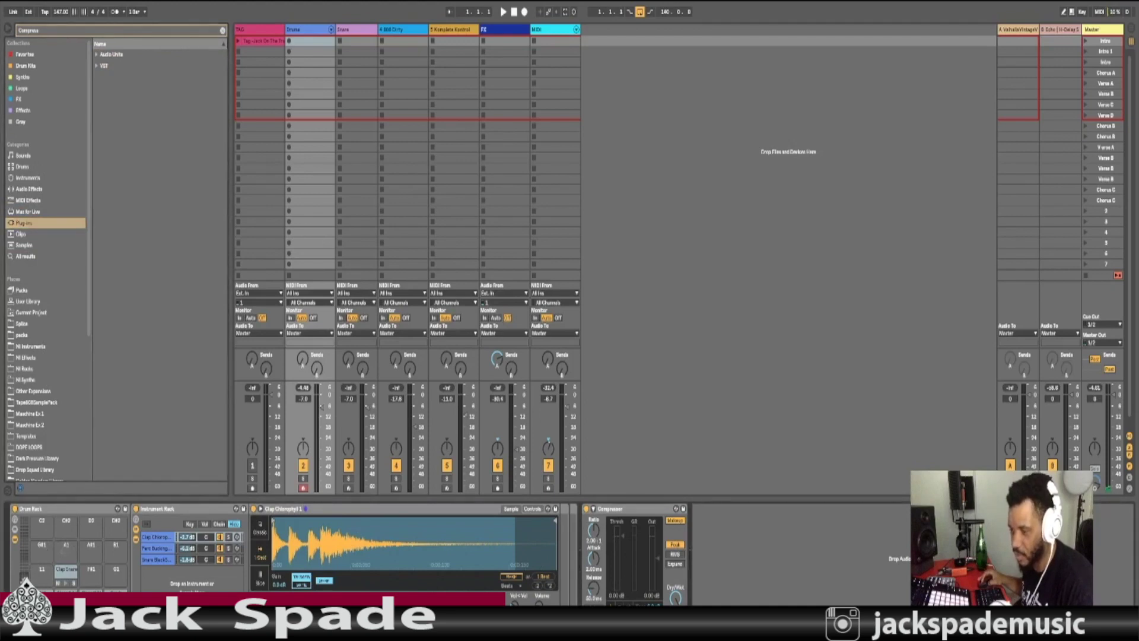
{"action": "mouse_move", "coordinate": [25, 577]}
{"action": "left_mouse_down"}
{"action": "mouse_move", "coordinate": [27, 521]}
{"action": "mouse_move", "coordinate": [26, 579]}
{"action": "left_mouse_up"}
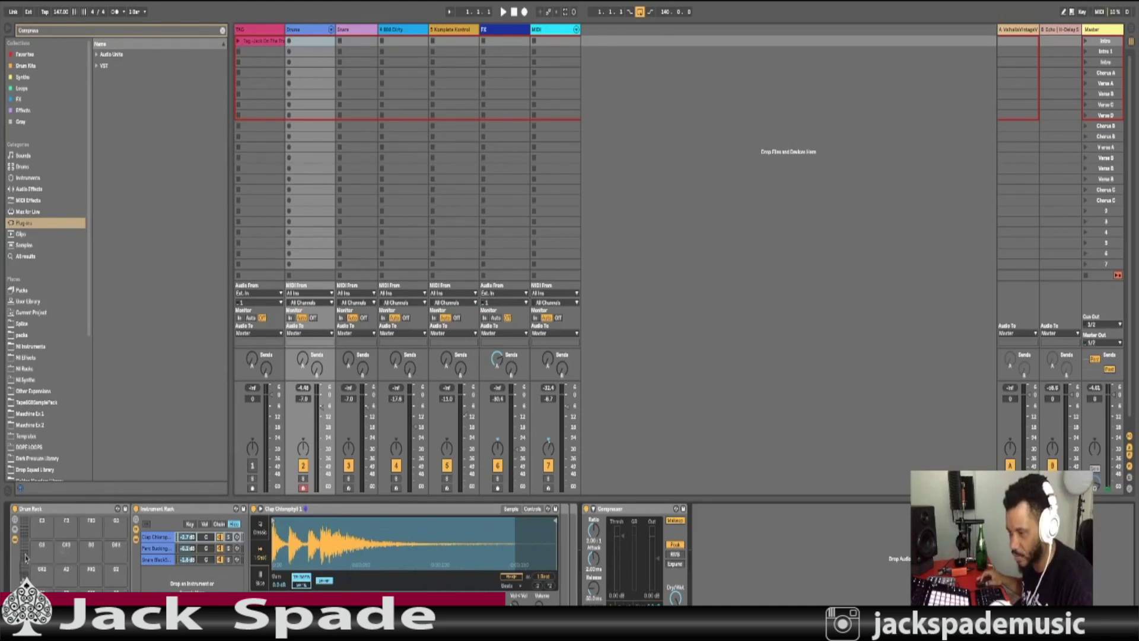
{"action": "left_click_drag", "start_coordinate": [26, 571], "coordinate": [26, 547]}
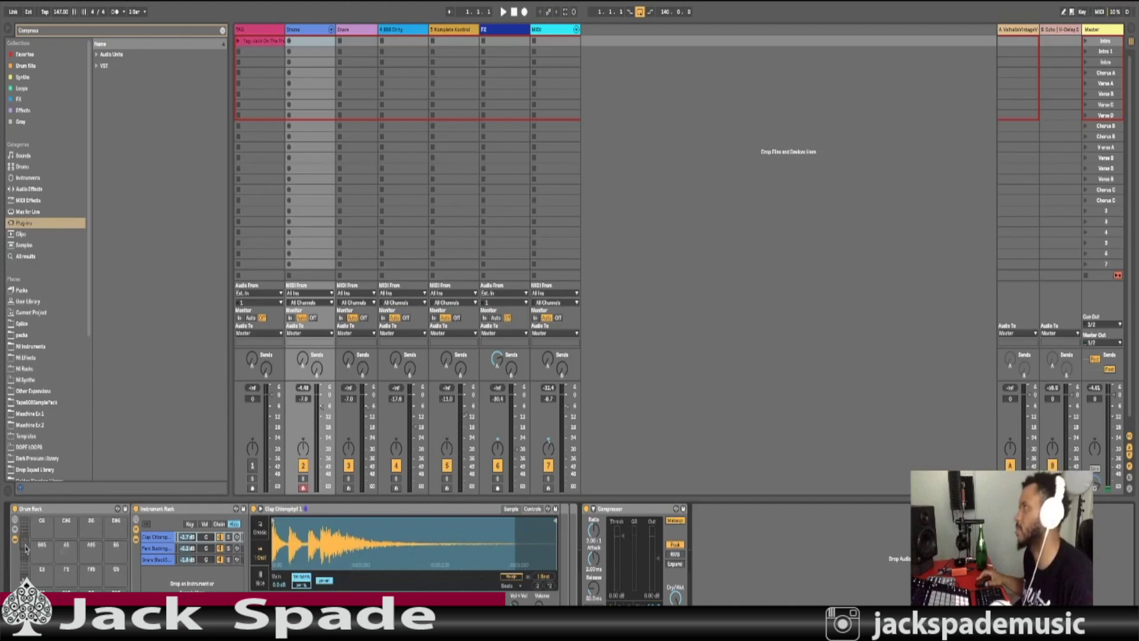
Step: Look through the Drum Rack's lower pad banks and select the Clap Snare pad
{"action": "left_click_drag", "start_coordinate": [25, 545], "coordinate": [25, 586]}
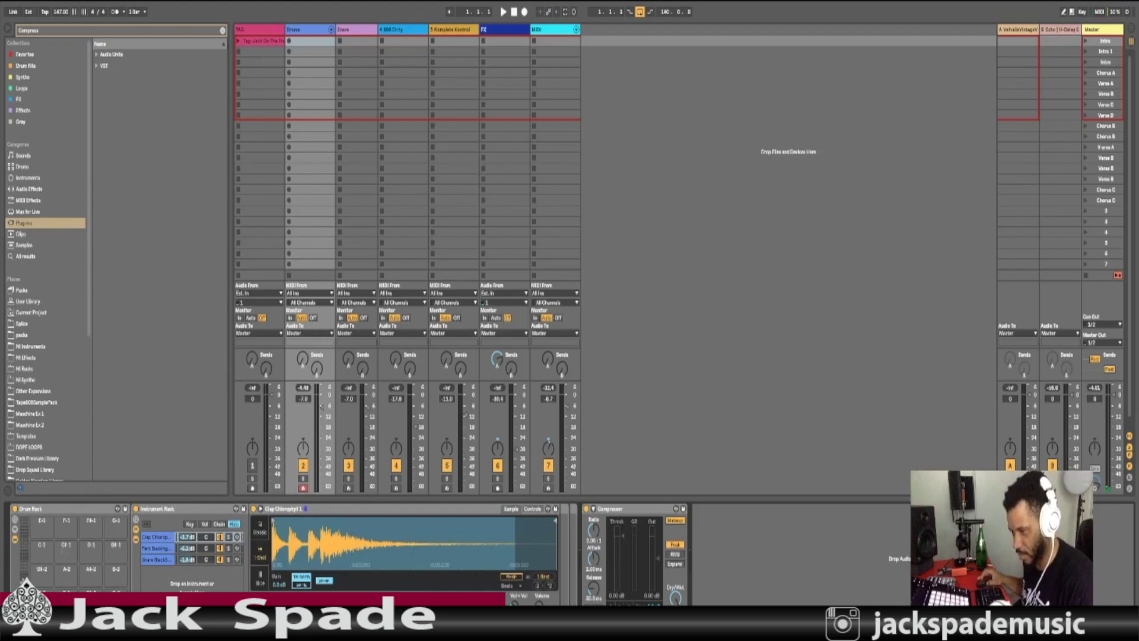
{"action": "scroll", "coordinate": [64, 550], "scroll_direction": "up", "scroll_amount": 8}
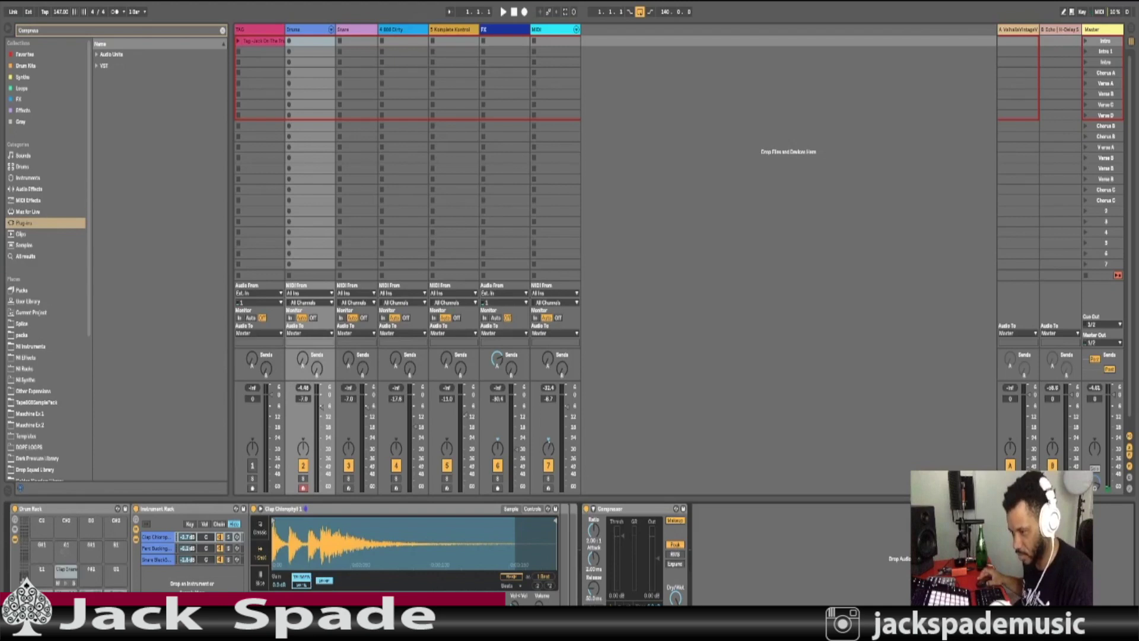
{"action": "left_click", "coordinate": [69, 571]}
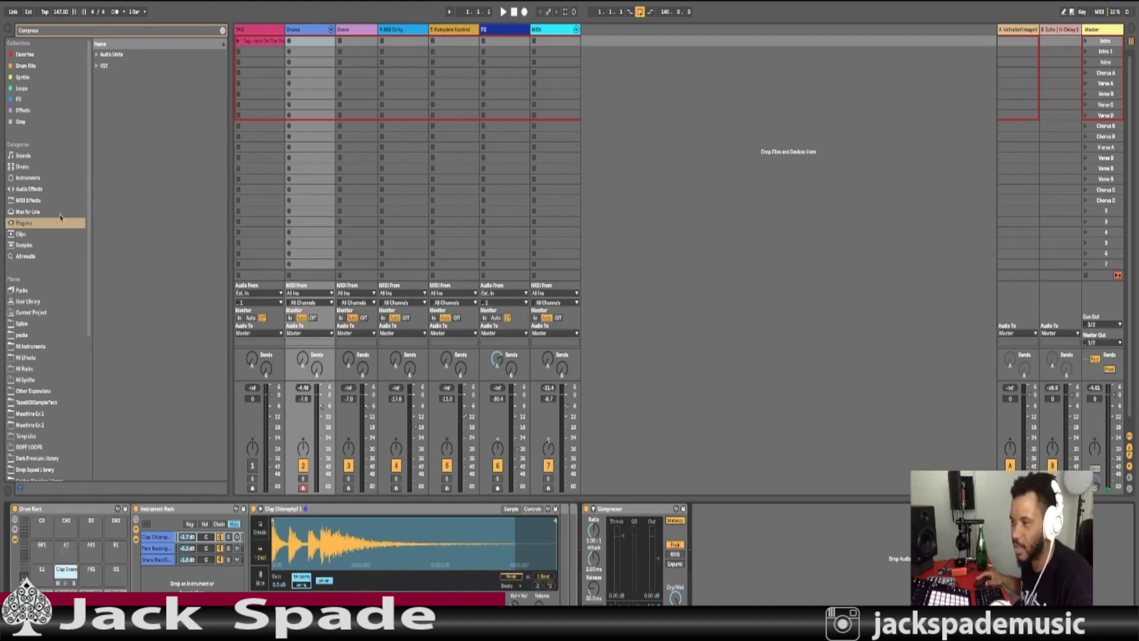
Step: Open the Golden Kingdom Library in the browser and expand the Kick folder under its drum samples
{"action": "left_click", "coordinate": [53, 390]}
{"action": "scroll", "coordinate": [53, 392], "scroll_direction": "down", "scroll_amount": 3}
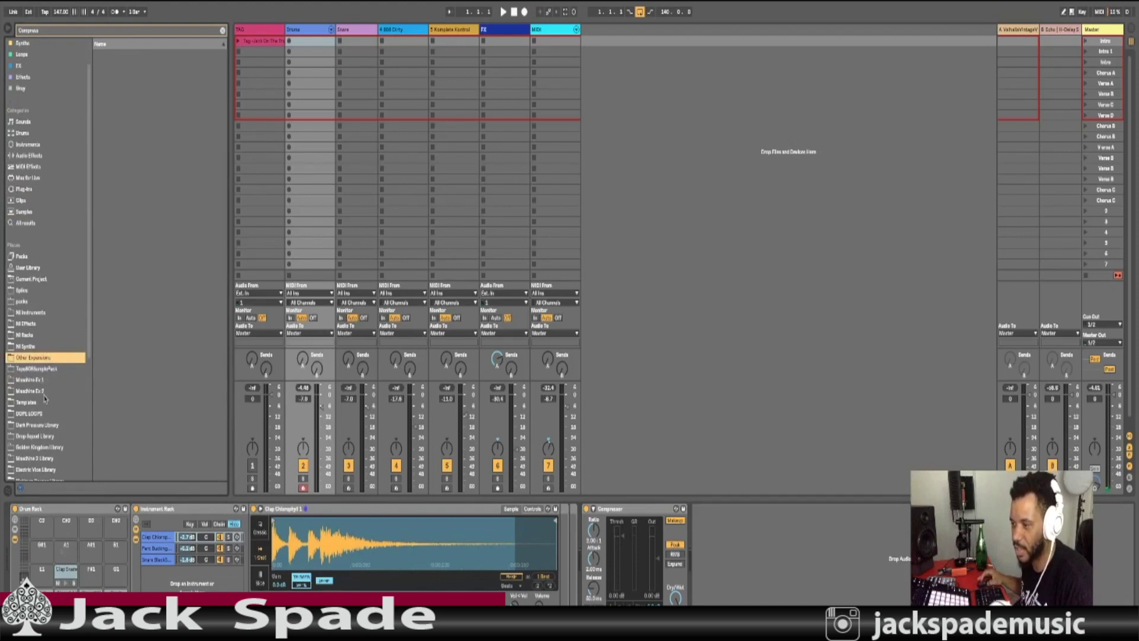
{"action": "left_click", "coordinate": [53, 391]}
{"action": "mouse_move", "coordinate": [115, 3]}
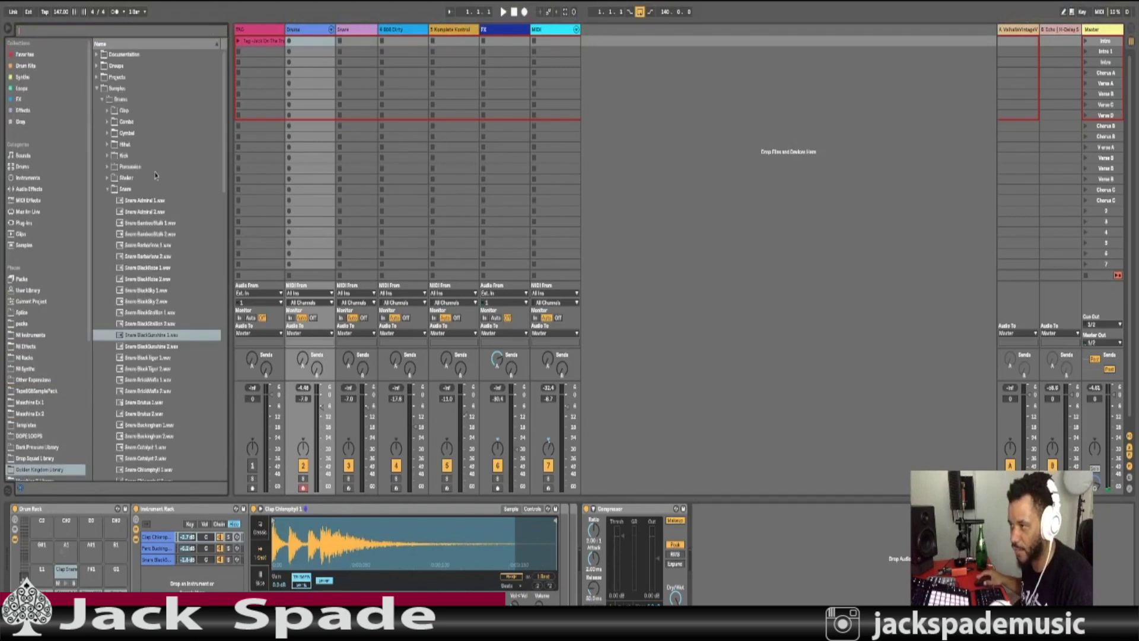
{"action": "left_click", "coordinate": [109, 156]}
{"action": "scroll", "coordinate": [184, 279], "scroll_direction": "down", "scroll_amount": 10}
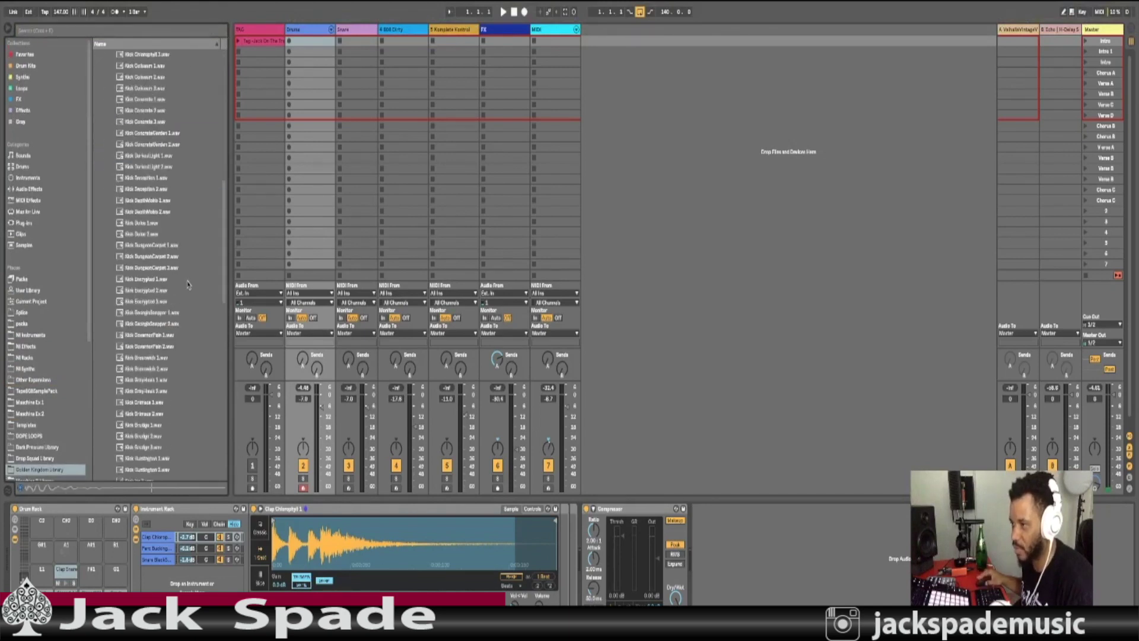
{"action": "scroll", "coordinate": [187, 284], "scroll_direction": "down", "scroll_amount": 5}
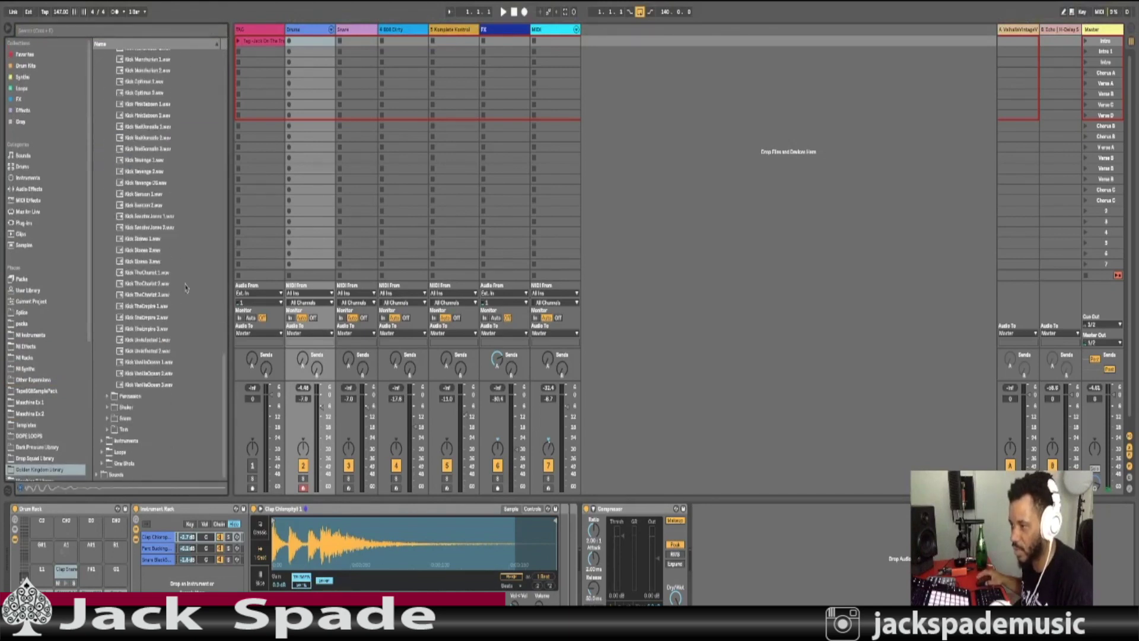
Step: Select all the kick samples in the Kick folder and load them together onto the Drum Rack's pads
{"action": "left_click", "coordinate": [137, 386], "text": "shift"}
{"action": "scroll", "coordinate": [136, 388], "scroll_direction": "up", "scroll_amount": 10}
{"action": "scroll", "coordinate": [136, 388], "scroll_direction": "up", "scroll_amount": 10}
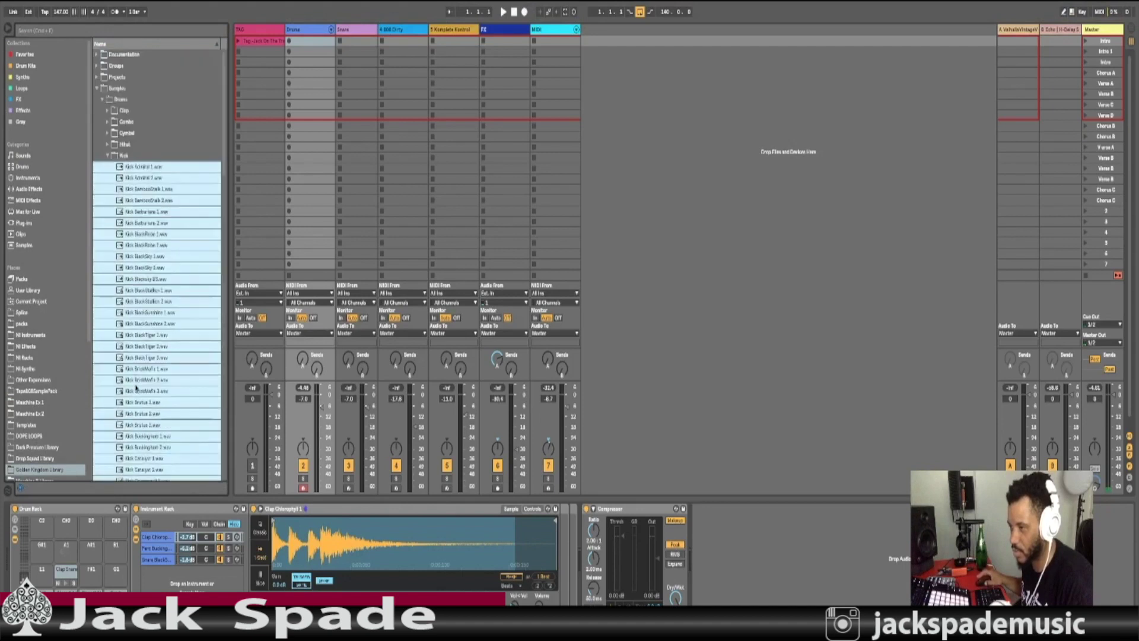
{"action": "scroll", "coordinate": [136, 387], "scroll_direction": "down", "scroll_amount": 8}
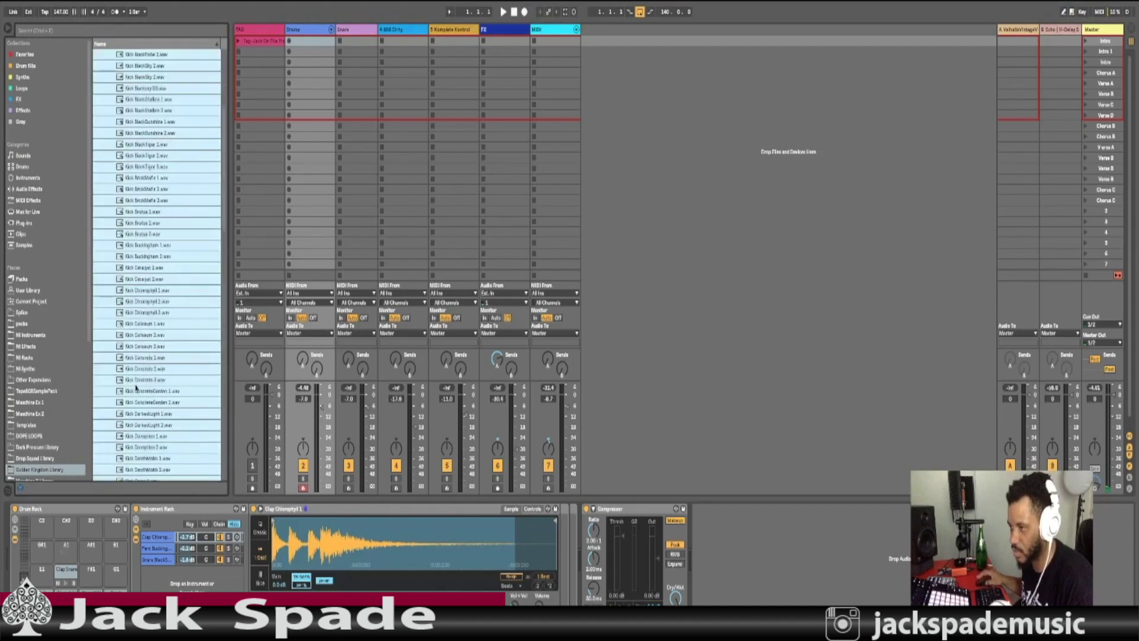
{"action": "scroll", "coordinate": [136, 388], "scroll_direction": "down", "scroll_amount": 13}
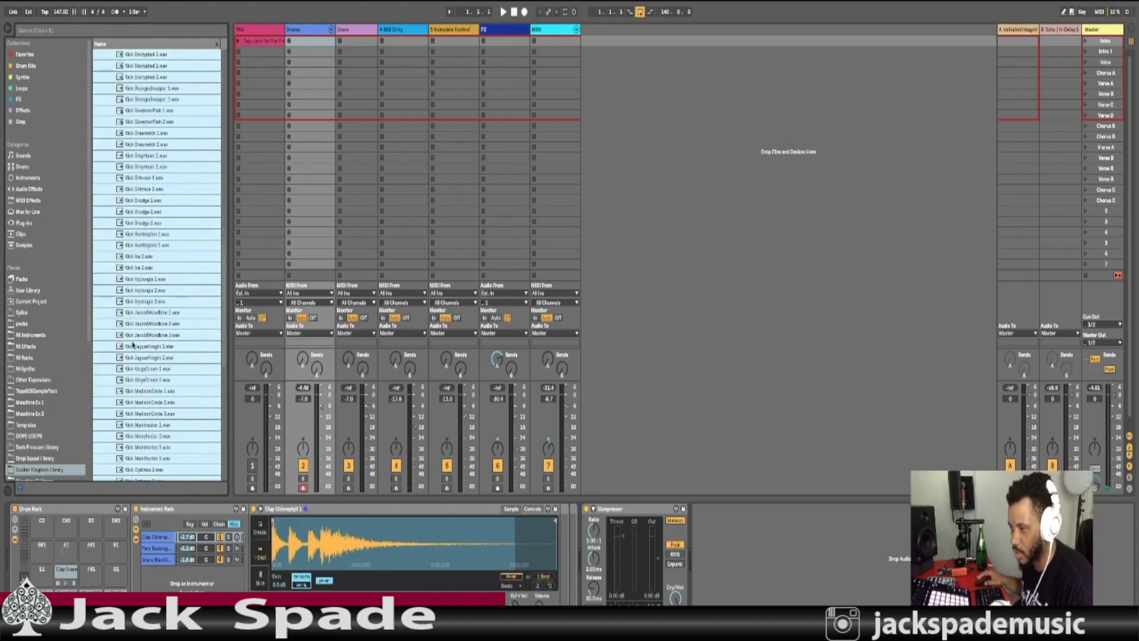
{"action": "left_click_drag", "start_coordinate": [142, 330], "coordinate": [37, 547]}
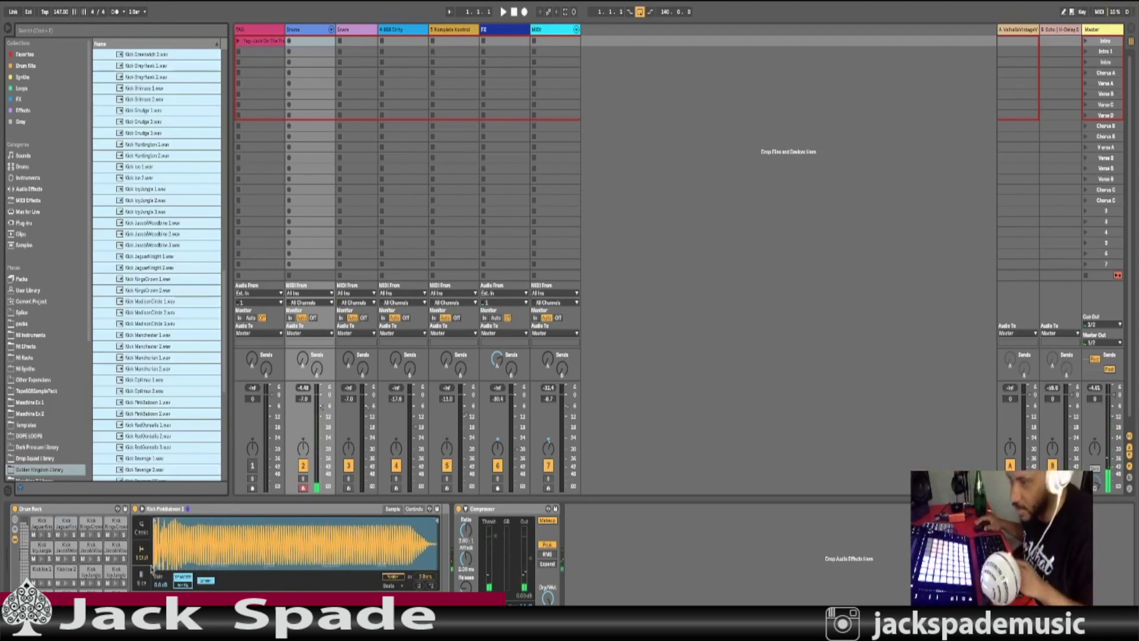
Step: Show the Drum Rack's chain list and extract the Kick Huntington 1 chain to a track of its own
{"action": "left_click", "coordinate": [27, 562]}
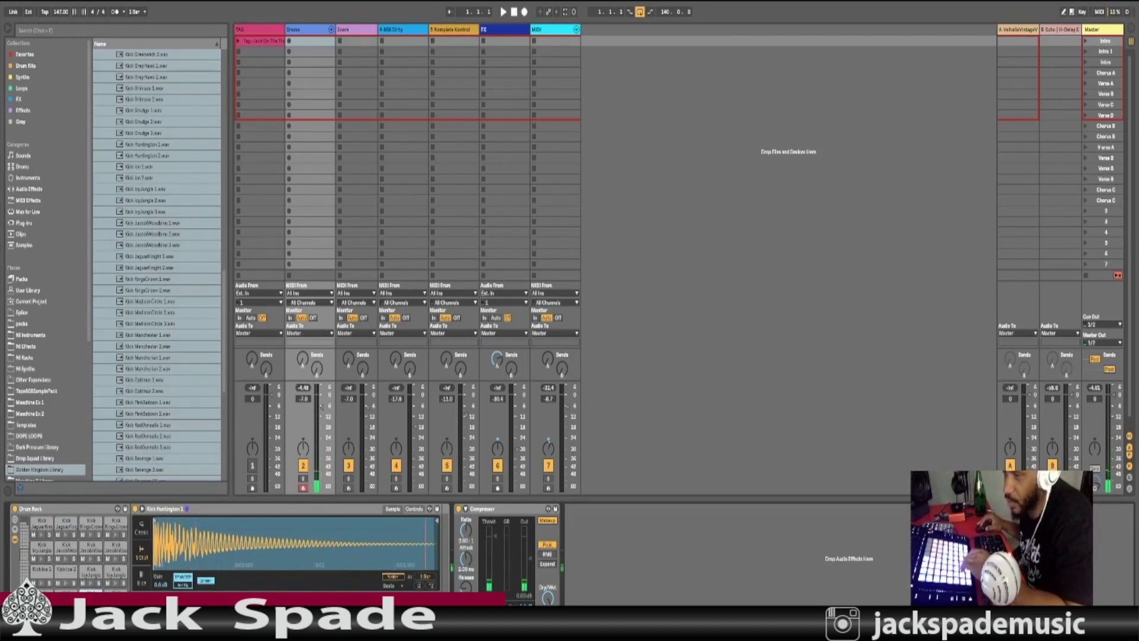
{"action": "left_click", "coordinate": [15, 532]}
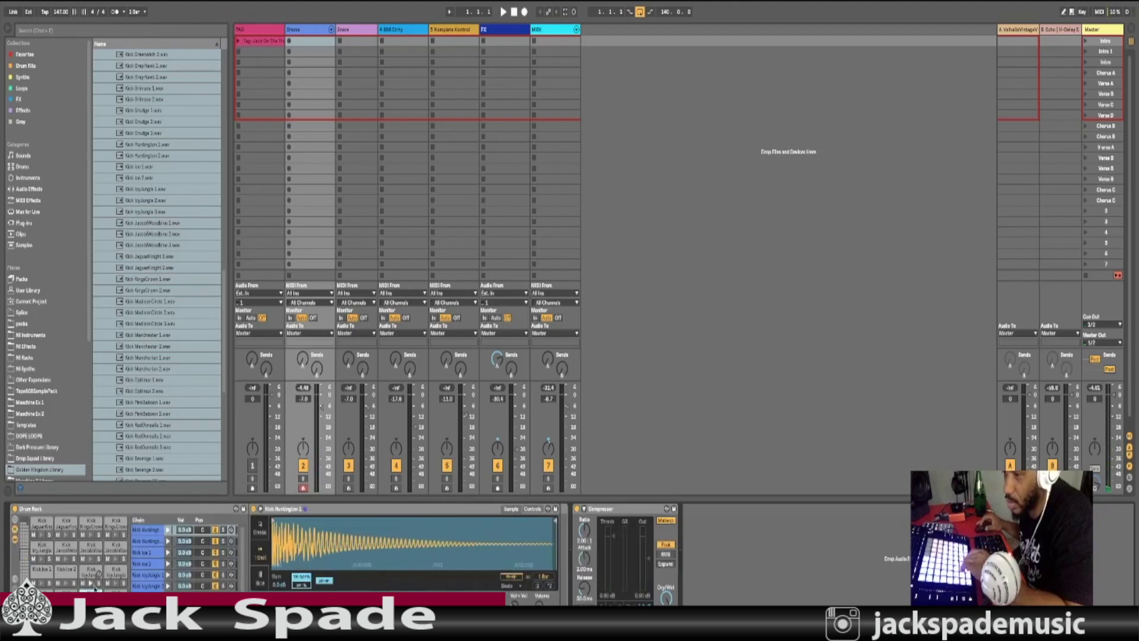
{"action": "right_click", "coordinate": [146, 530]}
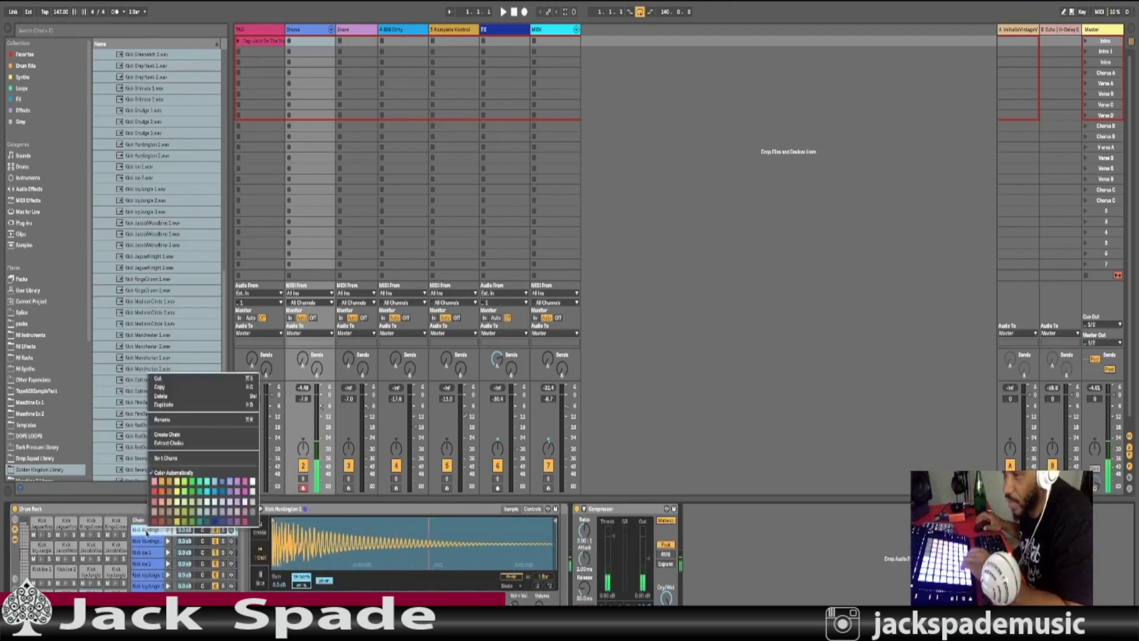
{"action": "left_click", "coordinate": [172, 443]}
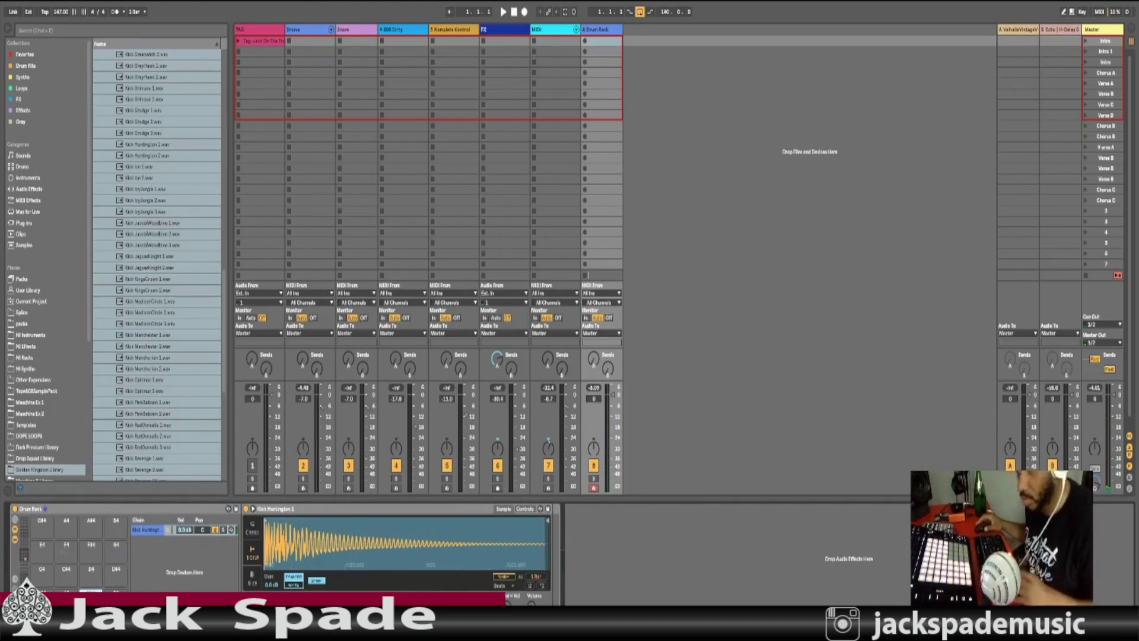
Step: Delete the extracted Drum Rack track and undo that deletion
{"action": "key", "text": "Delete"}
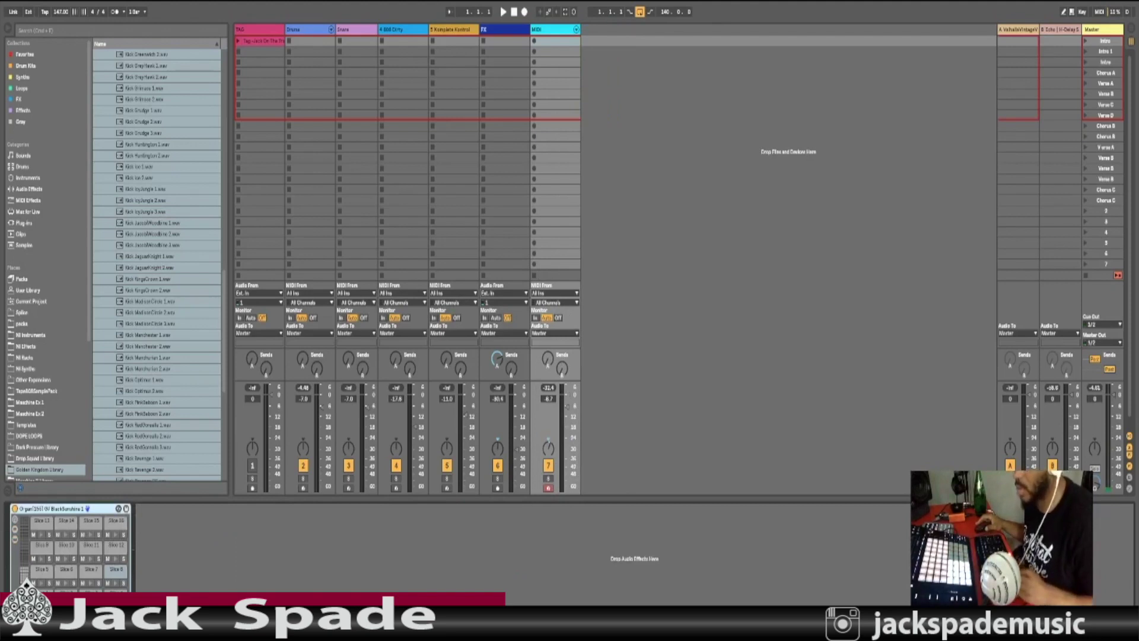
{"action": "key", "text": "ctrl+z"}
Step: Return to the Drums track, audition a kick pad and place the Kick Manchurian 1 Simpler on its own new MIDI track
{"action": "left_click", "coordinate": [309, 30]}
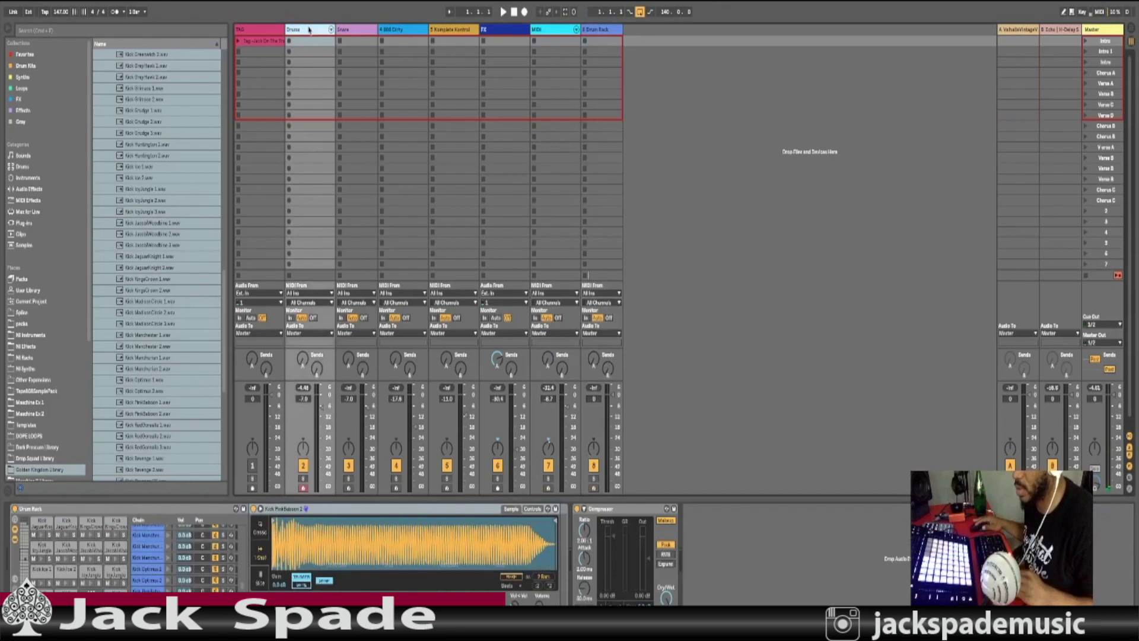
{"action": "left_click", "coordinate": [64, 578]}
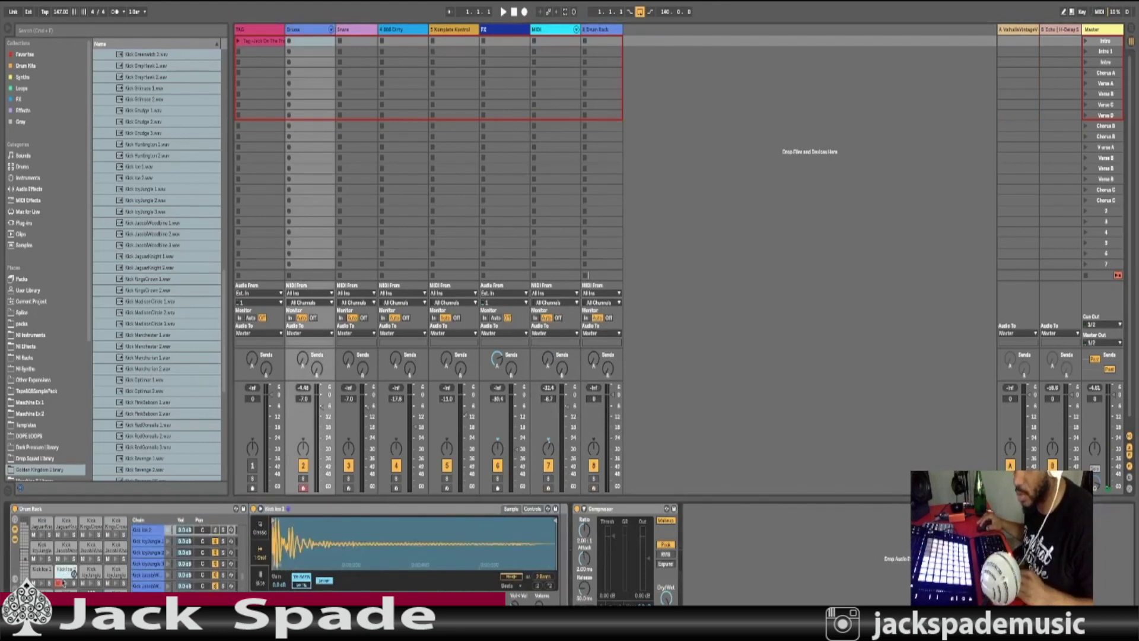
{"action": "scroll", "coordinate": [142, 552], "scroll_direction": "down", "scroll_amount": 5}
{"action": "left_click", "coordinate": [142, 533]}
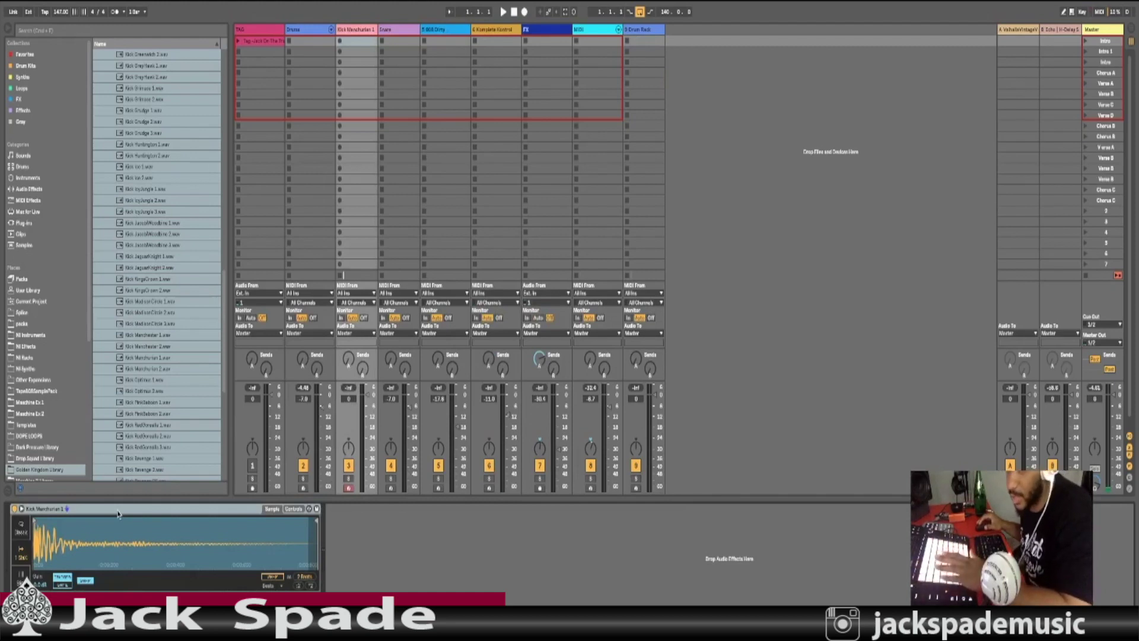
{"action": "left_click", "coordinate": [117, 514]}
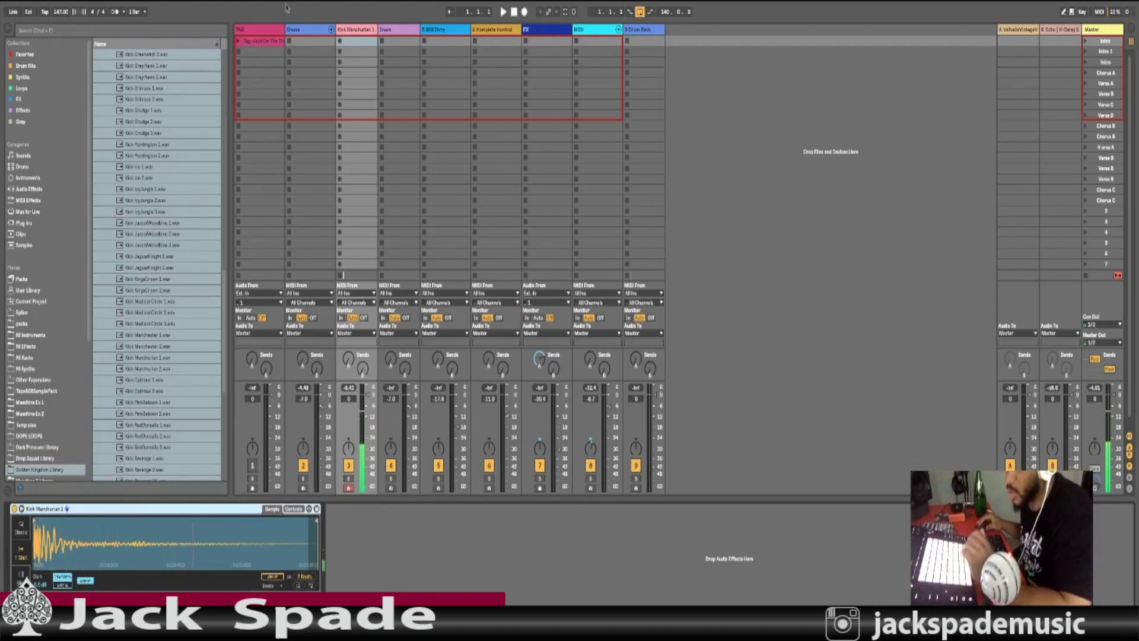
Step: Replace the sample in the new kick track's Simpler with ClosedHH BambooStalk 2 from the library's Hihat folder
{"action": "left_click", "coordinate": [131, 350]}
{"action": "scroll", "coordinate": [175, 387], "scroll_direction": "up", "scroll_amount": 15}
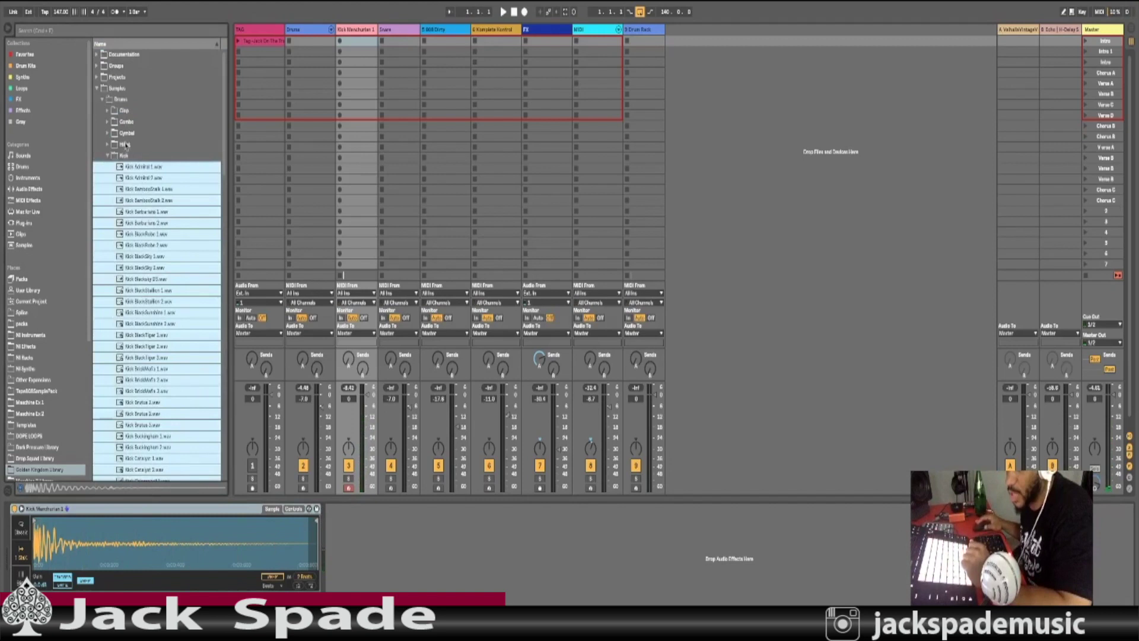
{"action": "left_click", "coordinate": [126, 145]}
{"action": "left_click", "coordinate": [110, 145]}
{"action": "left_click", "coordinate": [156, 200]}
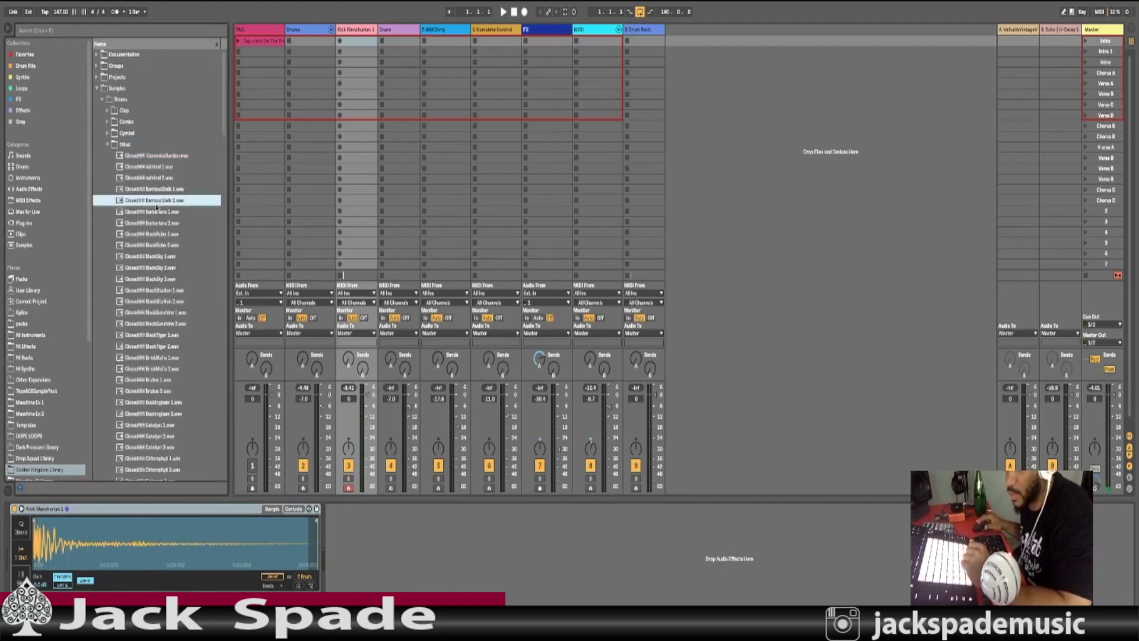
{"action": "left_click_drag", "start_coordinate": [156, 205], "coordinate": [175, 532]}
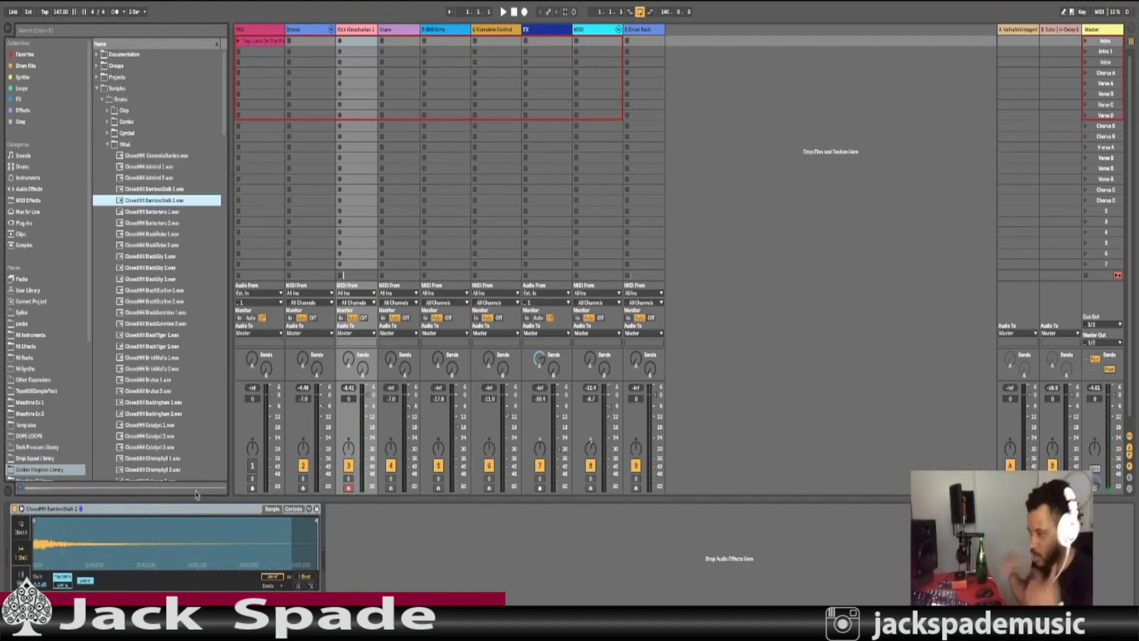
{"action": "left_click", "coordinate": [111, 510]}
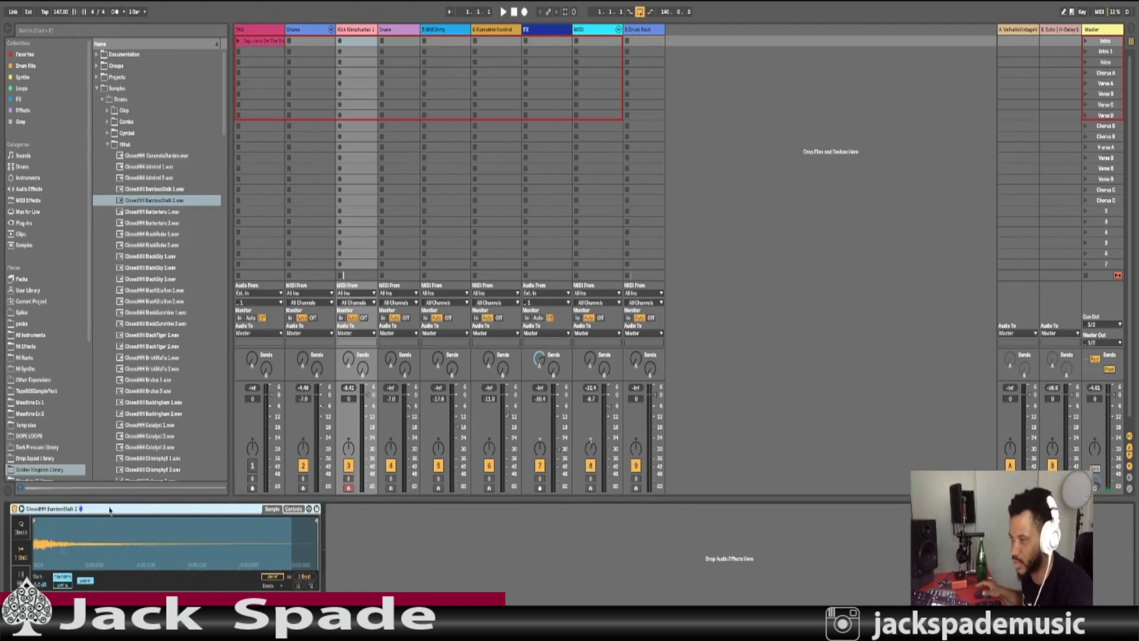
Step: Unfold the Drums track in the mixer to examine the individual kick channels, and fold it again
{"action": "left_click", "coordinate": [323, 35]}
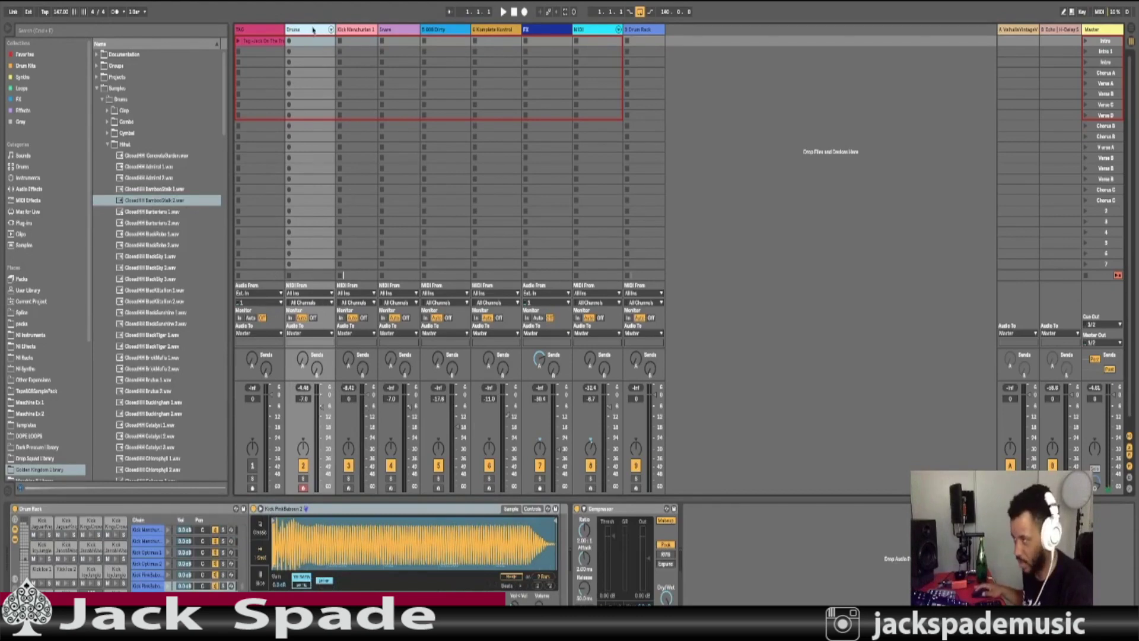
{"action": "left_click", "coordinate": [330, 29]}
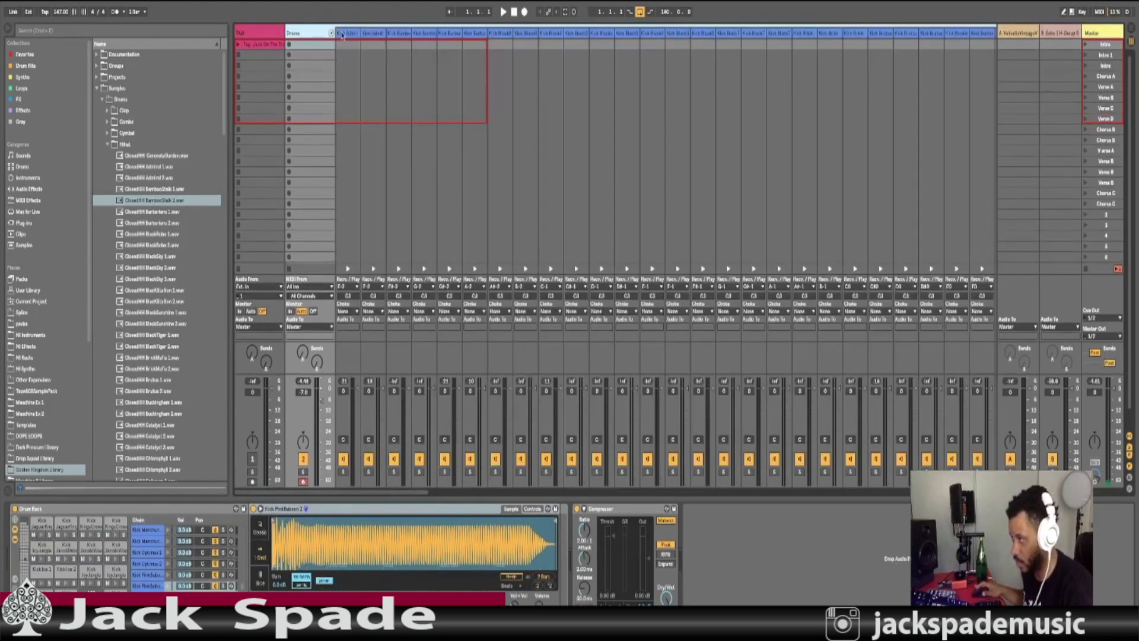
{"action": "scroll", "coordinate": [441, 79], "scroll_direction": "right", "scroll_amount": 2}
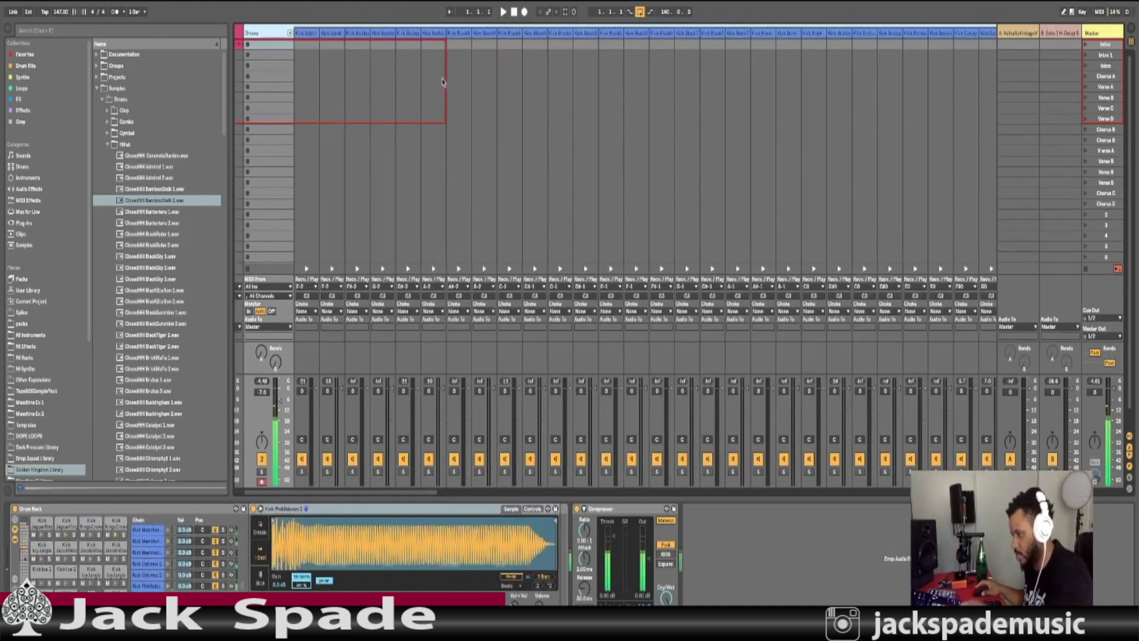
{"action": "scroll", "coordinate": [486, 154], "scroll_direction": "right", "scroll_amount": 10}
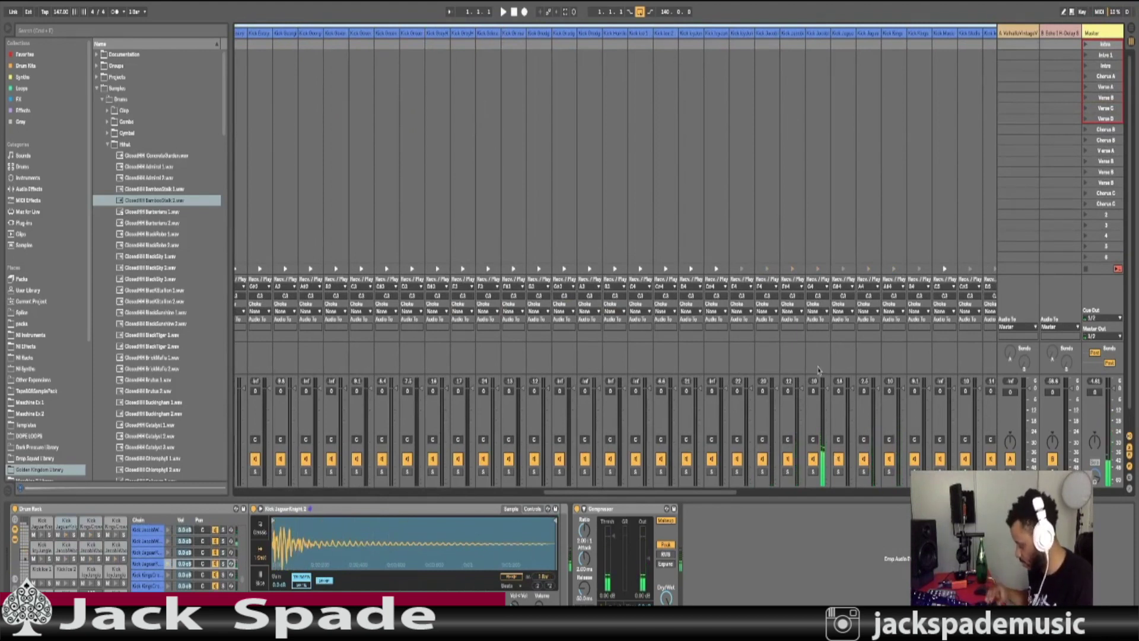
{"action": "scroll", "coordinate": [706, 372], "scroll_direction": "left", "scroll_amount": 5}
{"action": "scroll", "coordinate": [706, 372], "scroll_direction": "left", "scroll_amount": 5}
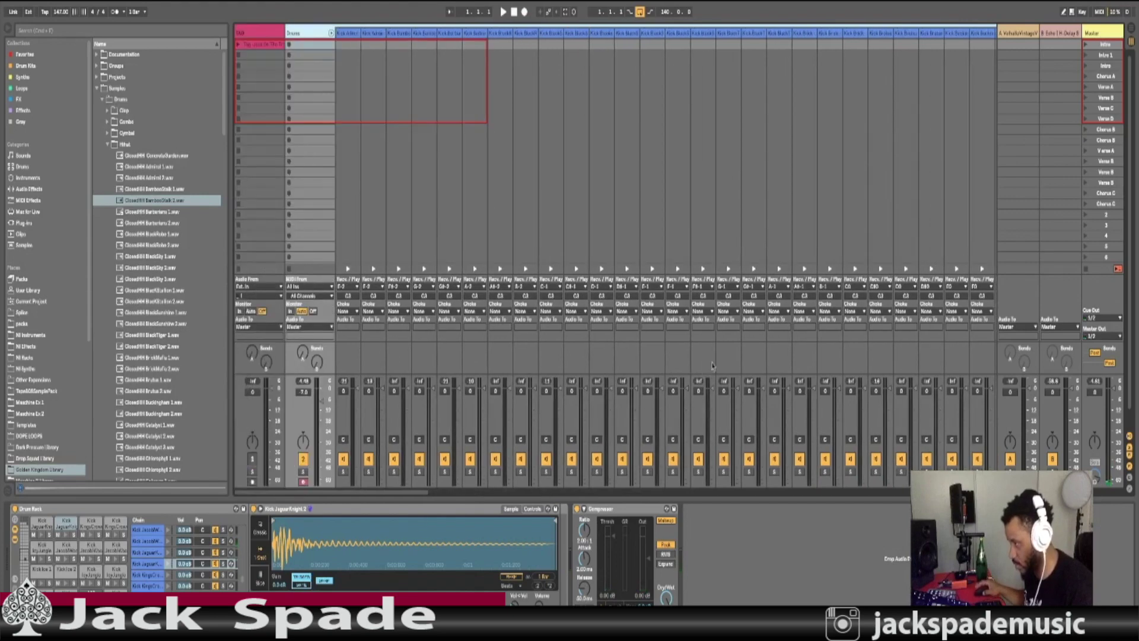
{"action": "left_click", "coordinate": [331, 34]}
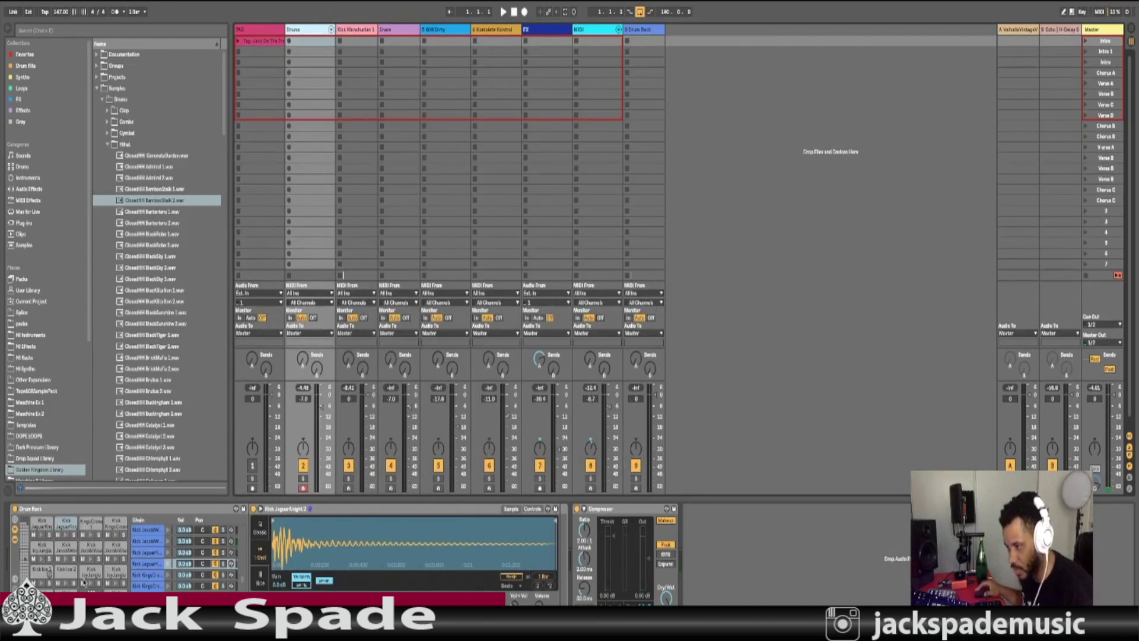
Step: Review the Drums track's devices by selecting the Drum Rack, the Compressor and the Kick JaguarKnight 2 Simpler, ending on the Drum Rack
{"action": "left_click", "coordinate": [194, 509]}
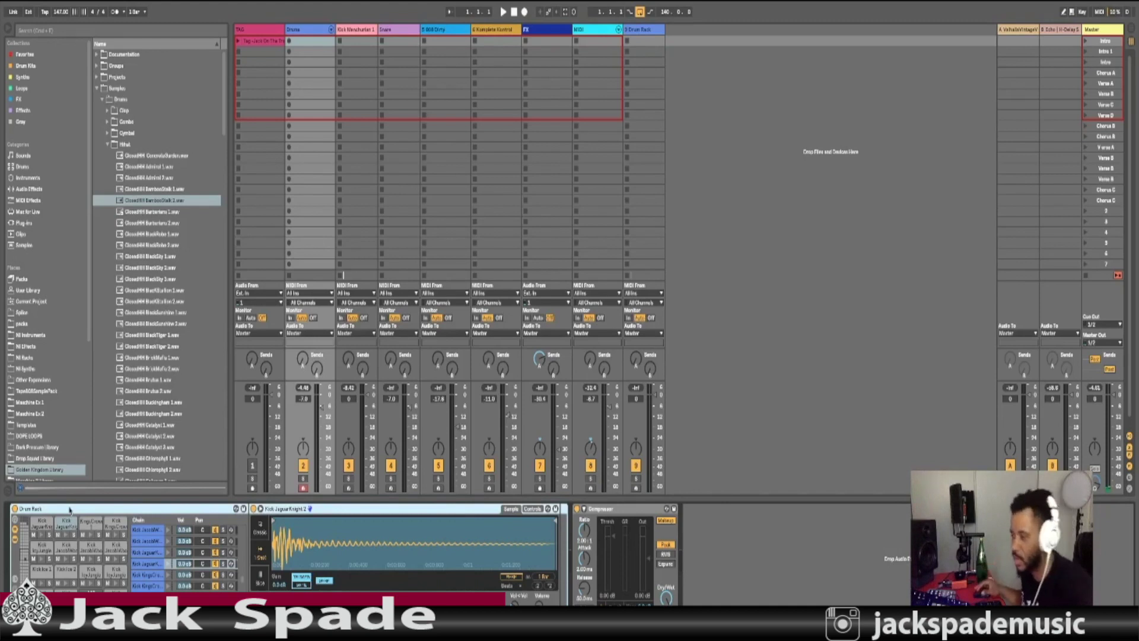
{"action": "left_click", "coordinate": [619, 510]}
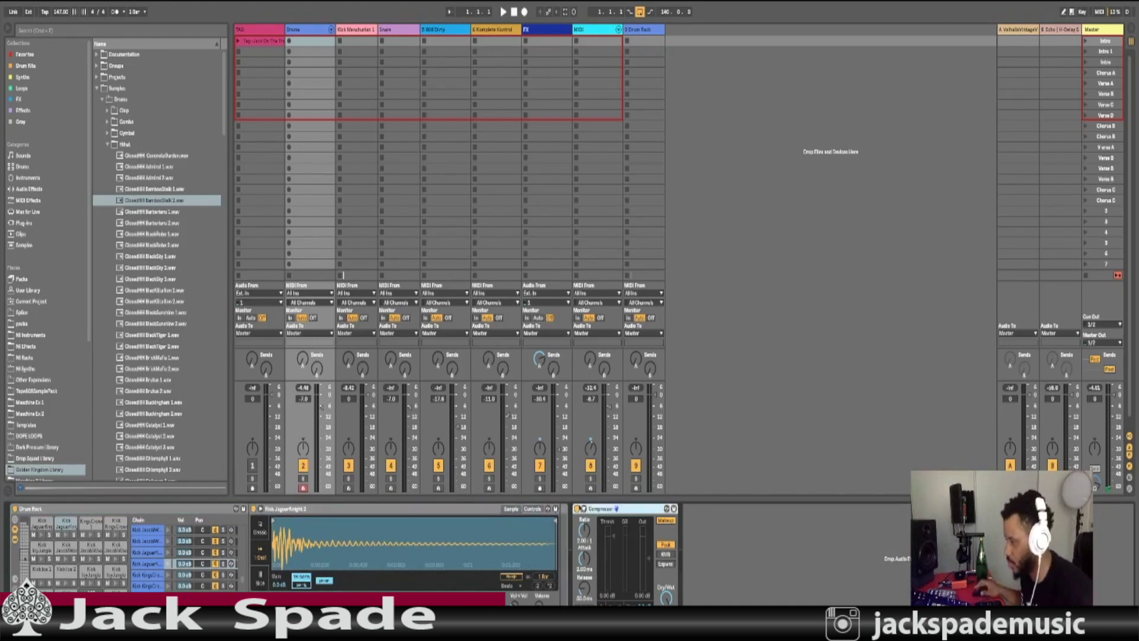
{"action": "left_click", "coordinate": [453, 509]}
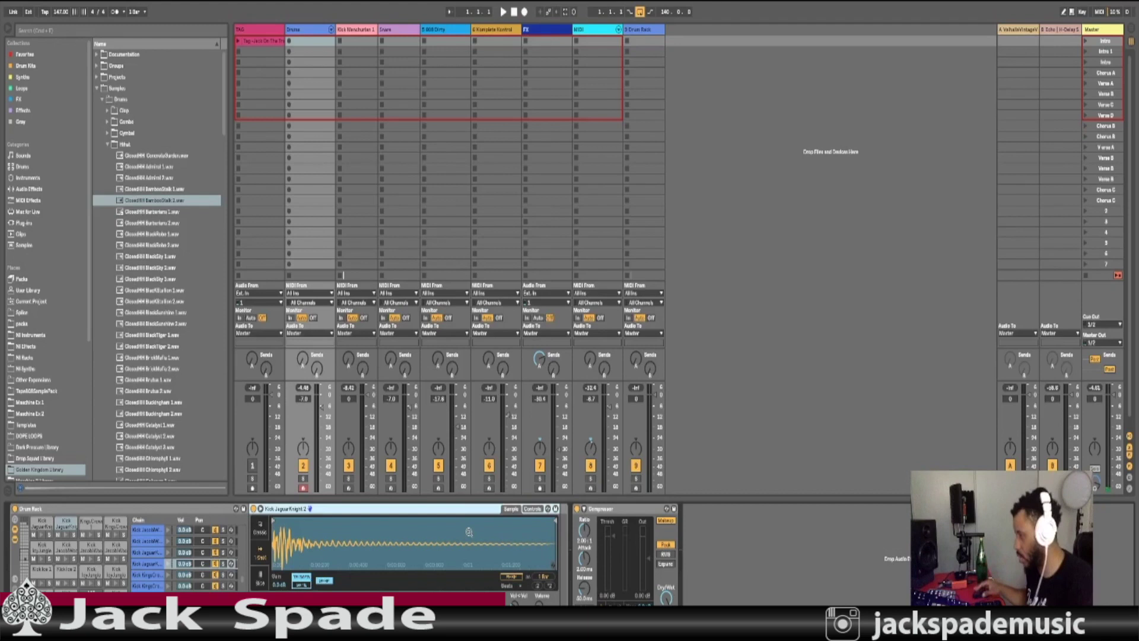
{"action": "left_click", "coordinate": [214, 510]}
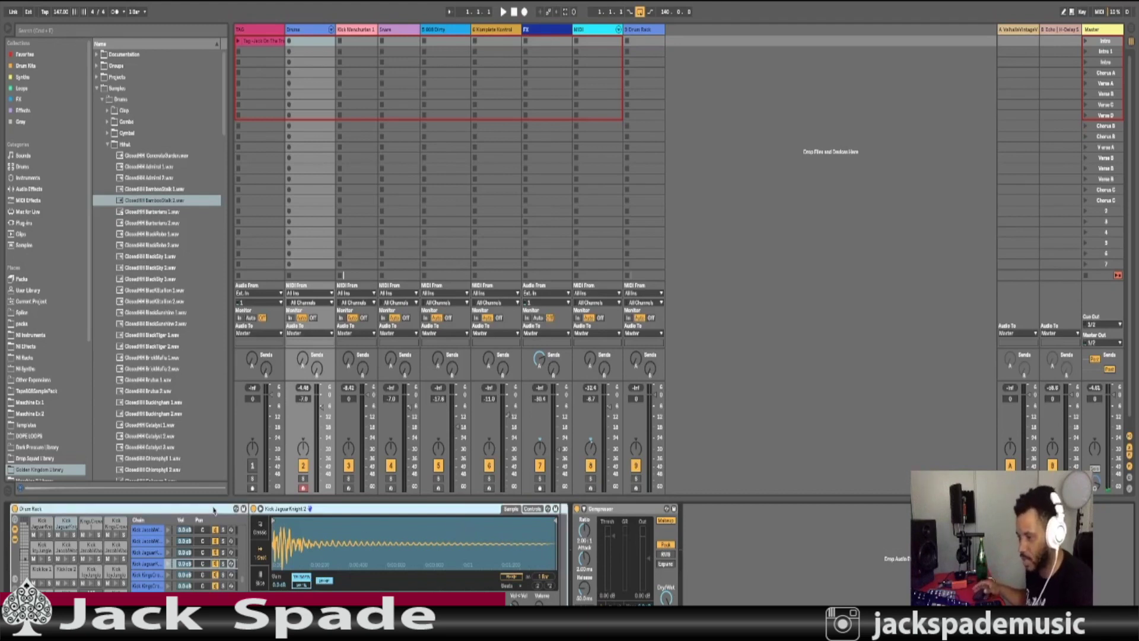